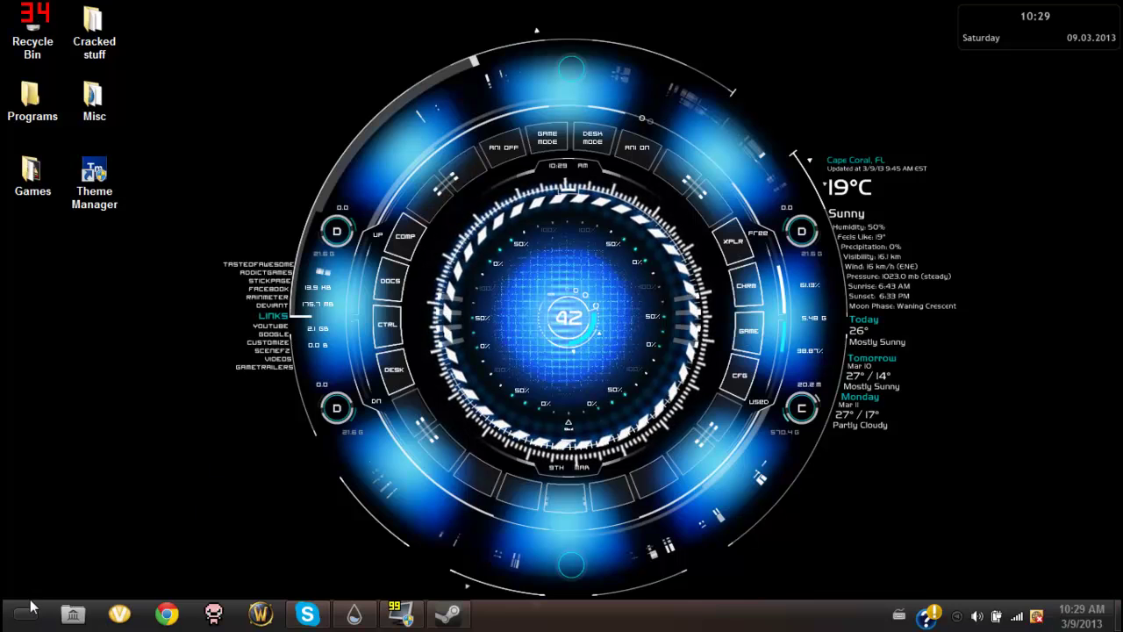
Step: Open the Libraries window, look over its folder and drive list, and close it
left_click(75, 617)
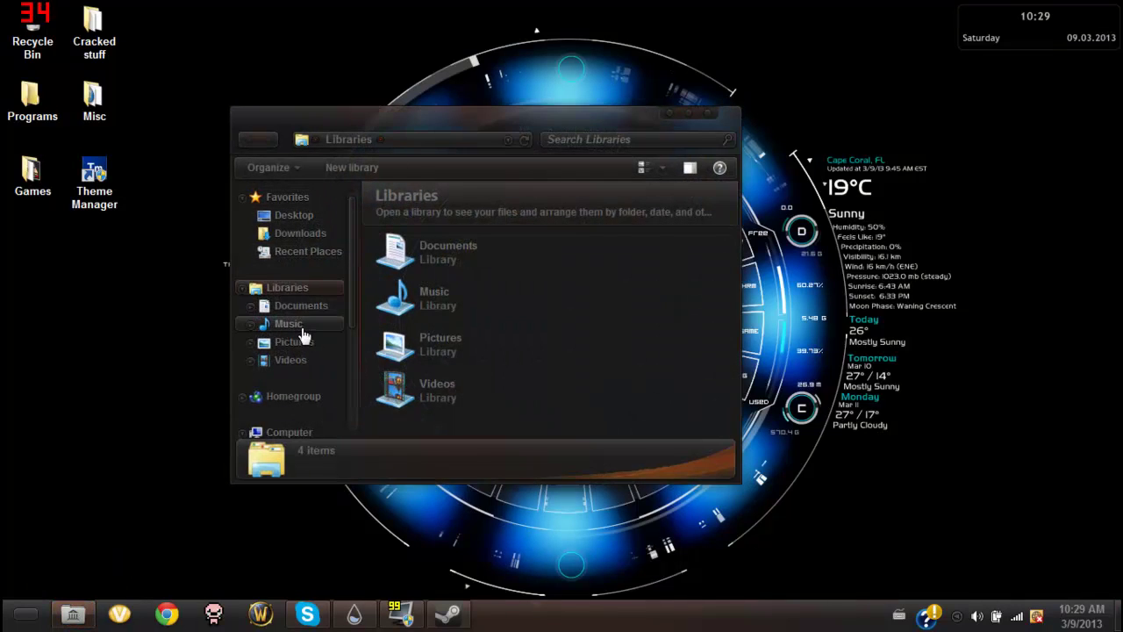
scroll(316, 351, "down", 2)
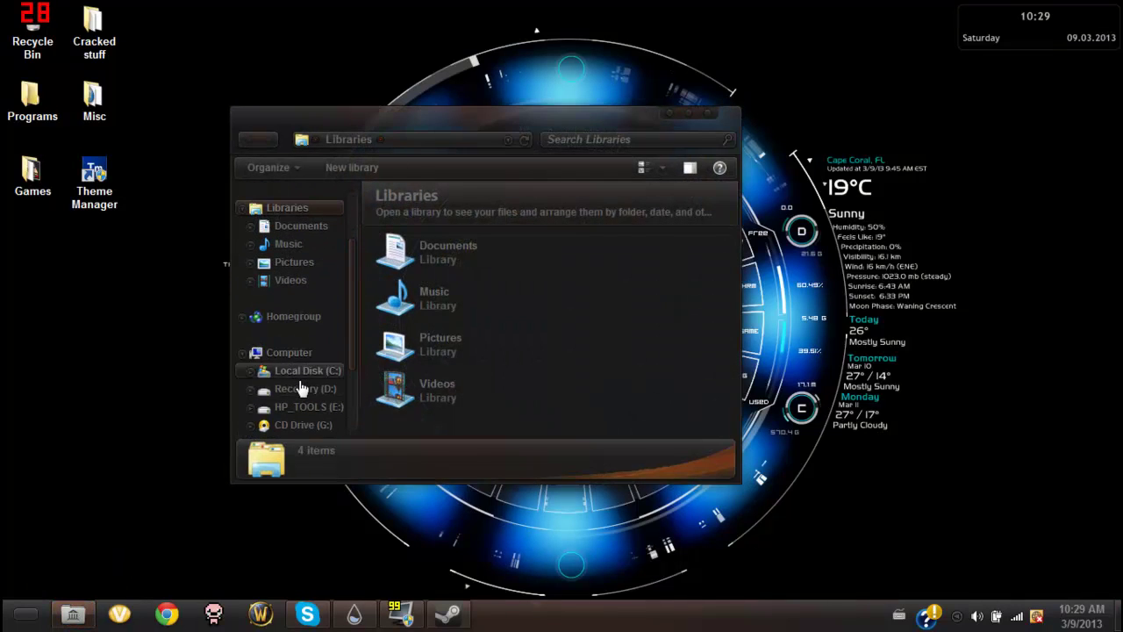
left_click(710, 112)
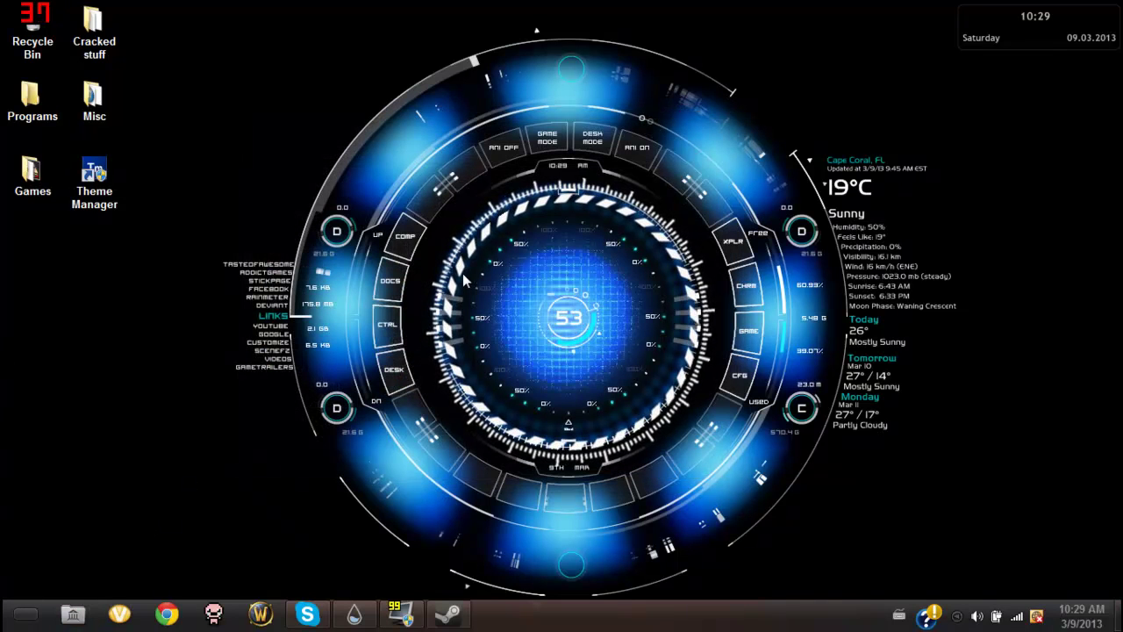
Step: Unload the TECH-A, weather and links skins from the desktop
right_click(426, 90)
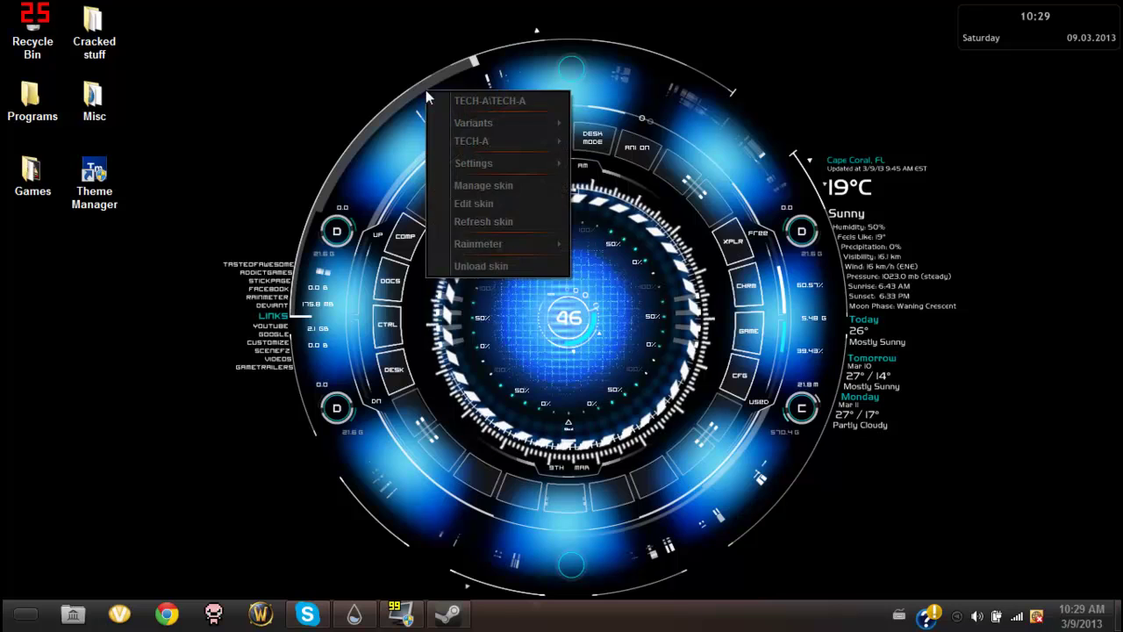
left_click(478, 265)
right_click(269, 279)
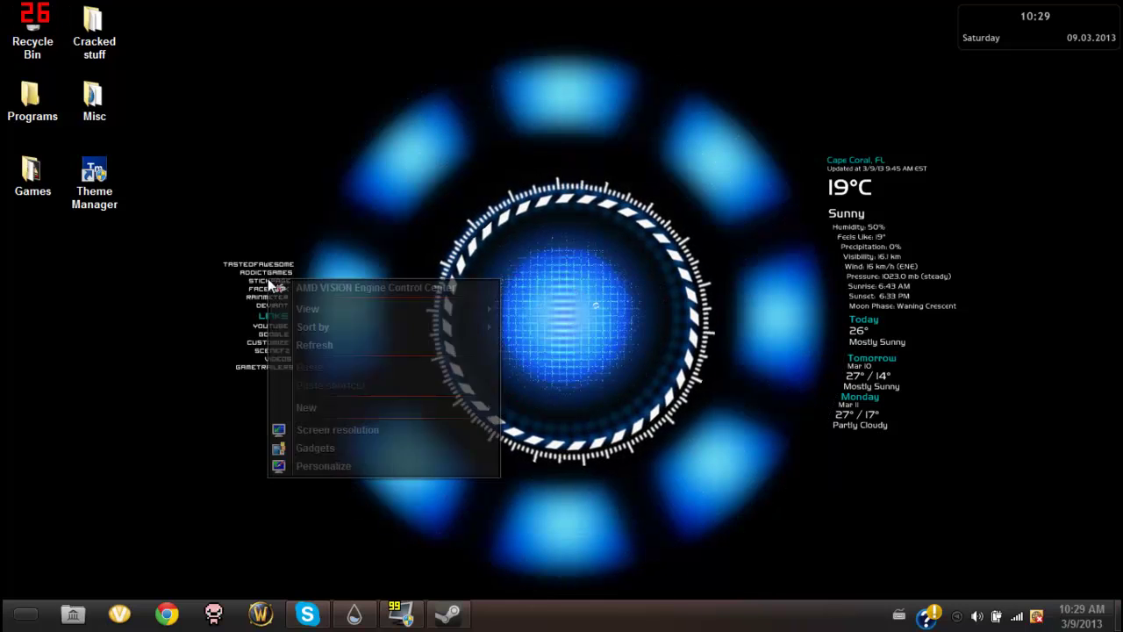
left_click(151, 441)
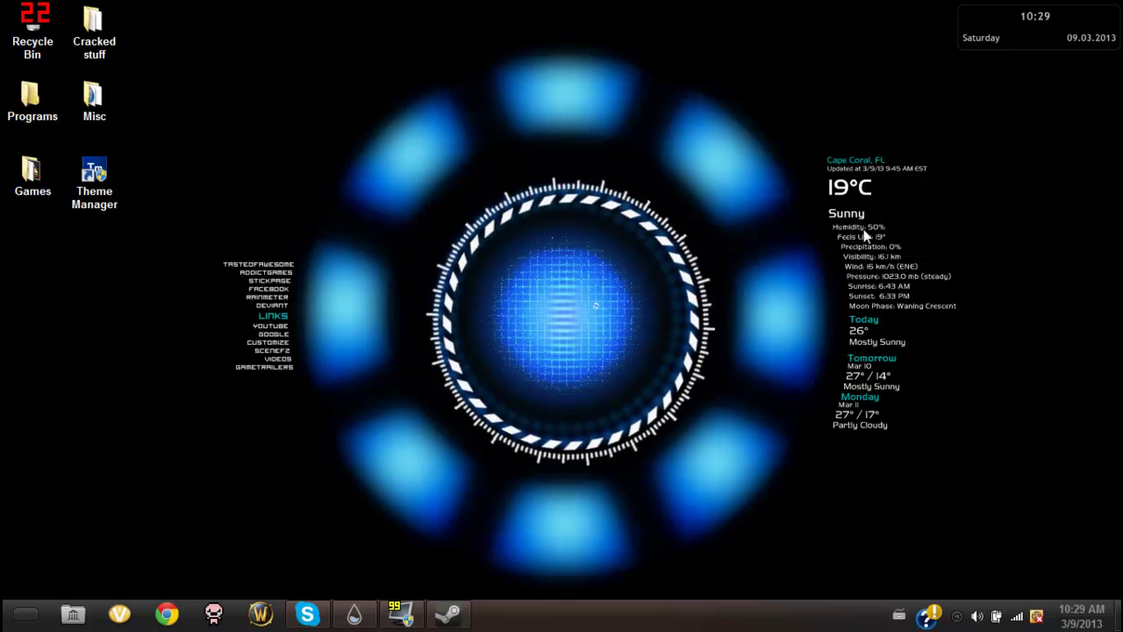
right_click(886, 237)
left_click(910, 415)
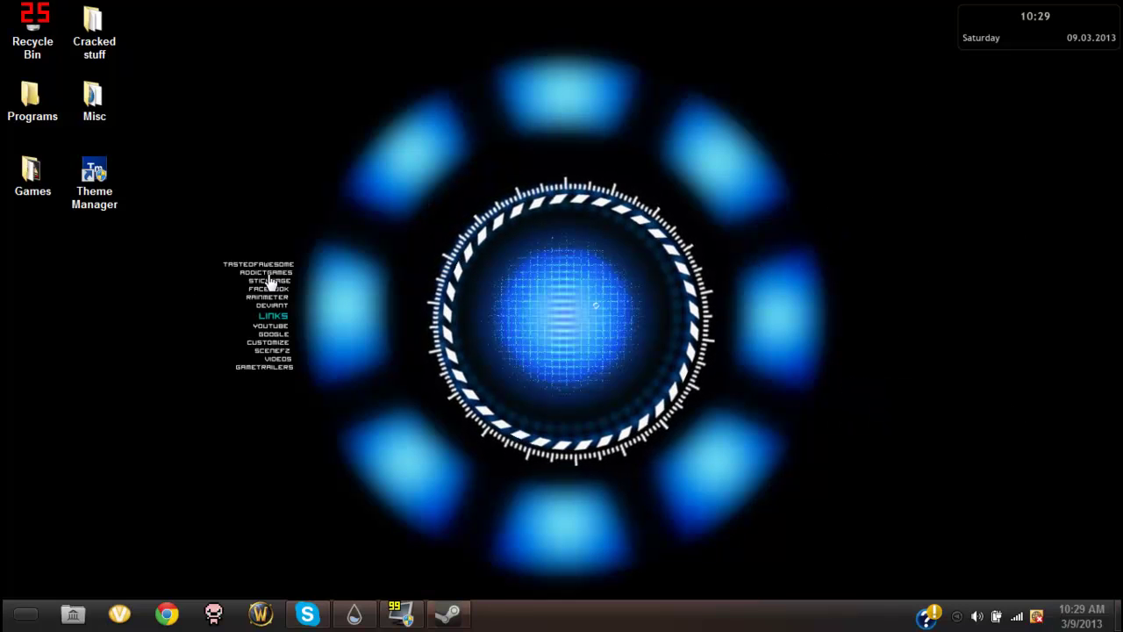
right_click(270, 281)
left_click(332, 450)
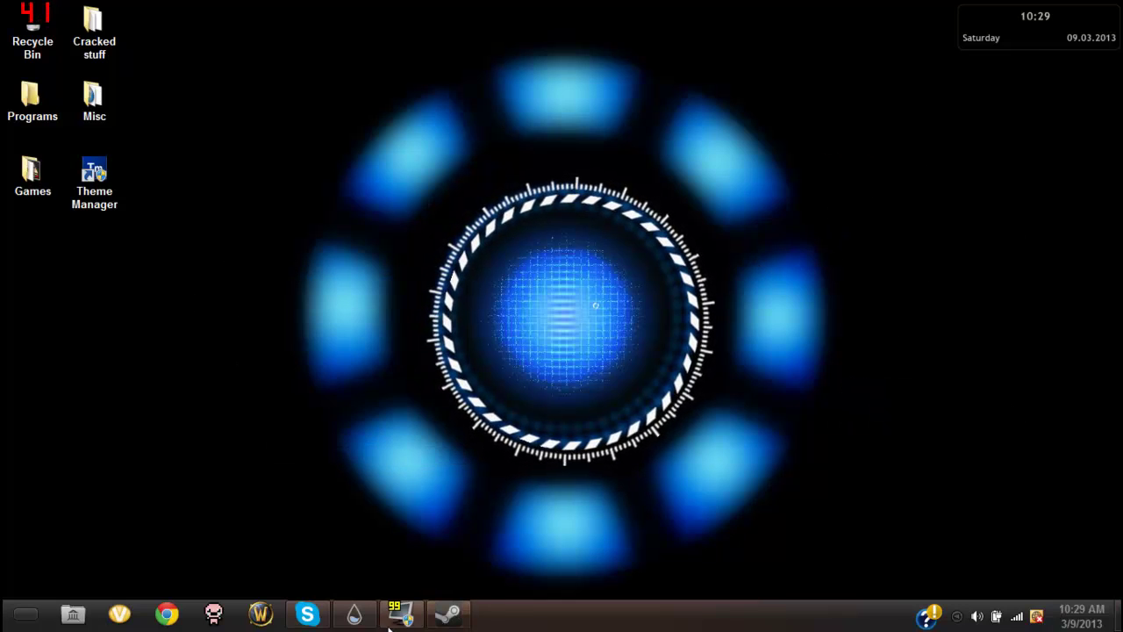
Step: Open the Rainmeter manager, look over the subfolders of the TECH-A skin folder, and put the window away
left_click(354, 612)
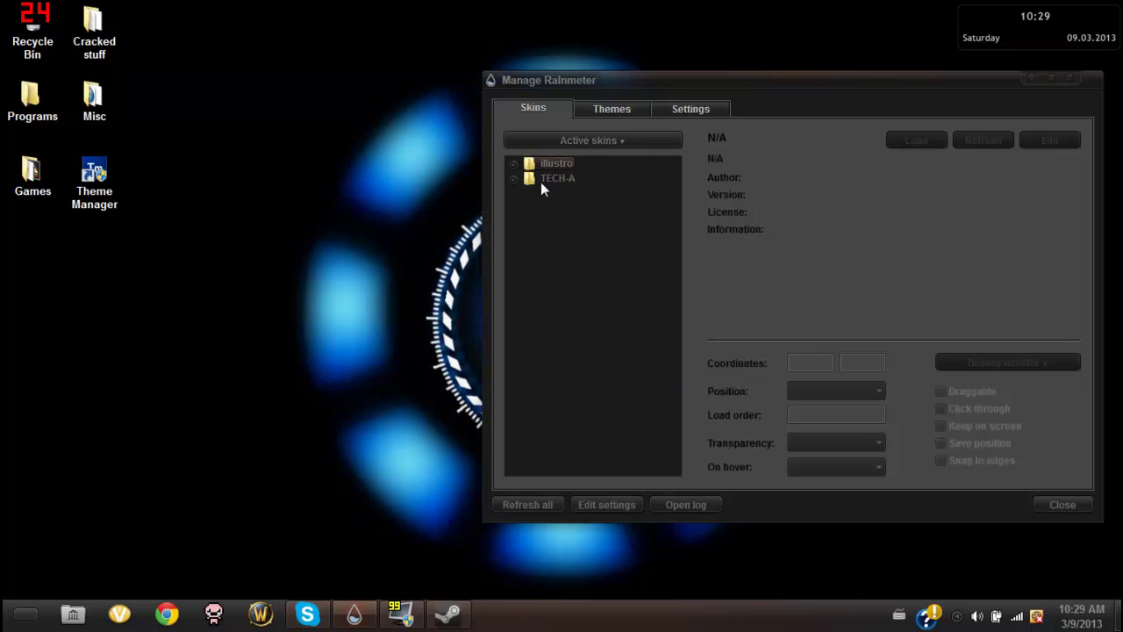
left_click(515, 179)
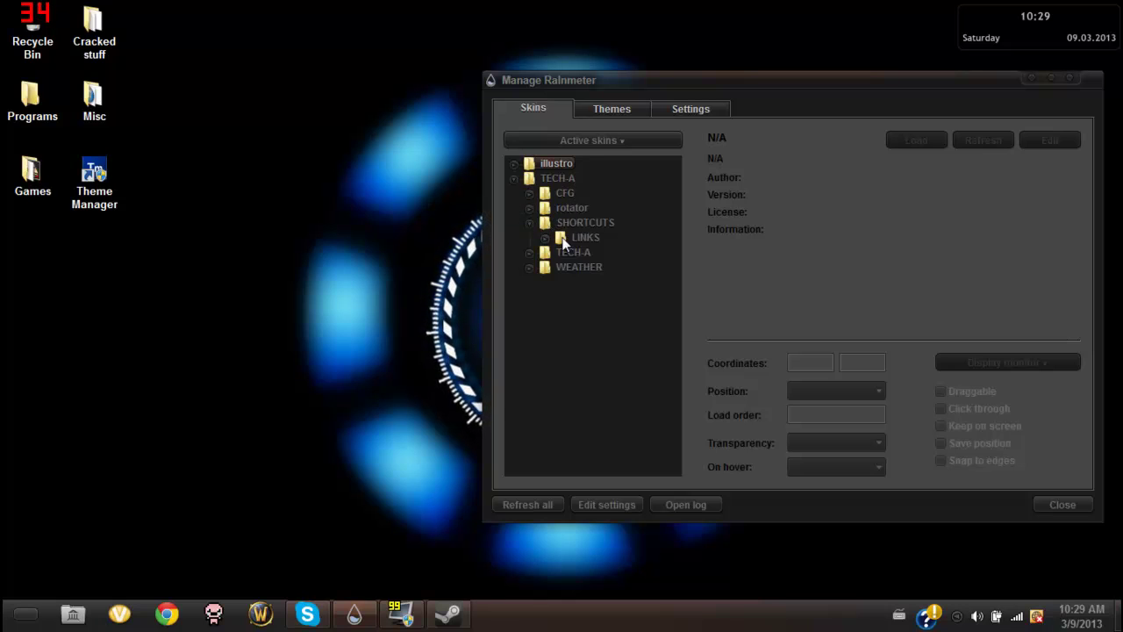
left_click(1049, 78)
Step: Unload the rotator skin from the centre of the desktop
right_click(547, 202)
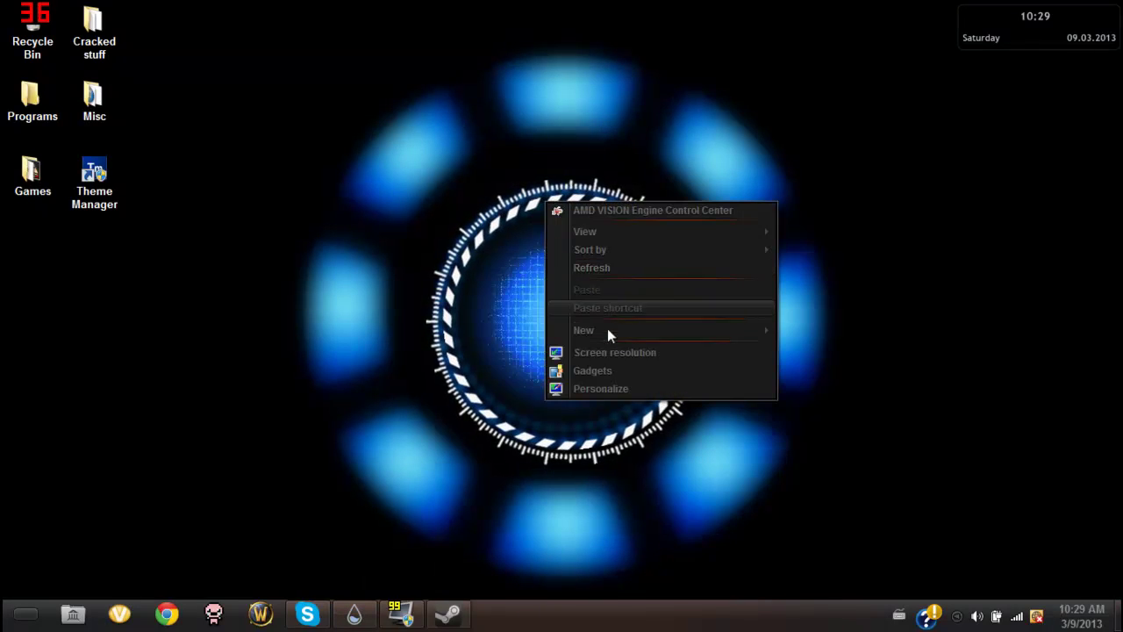
left_click(487, 279)
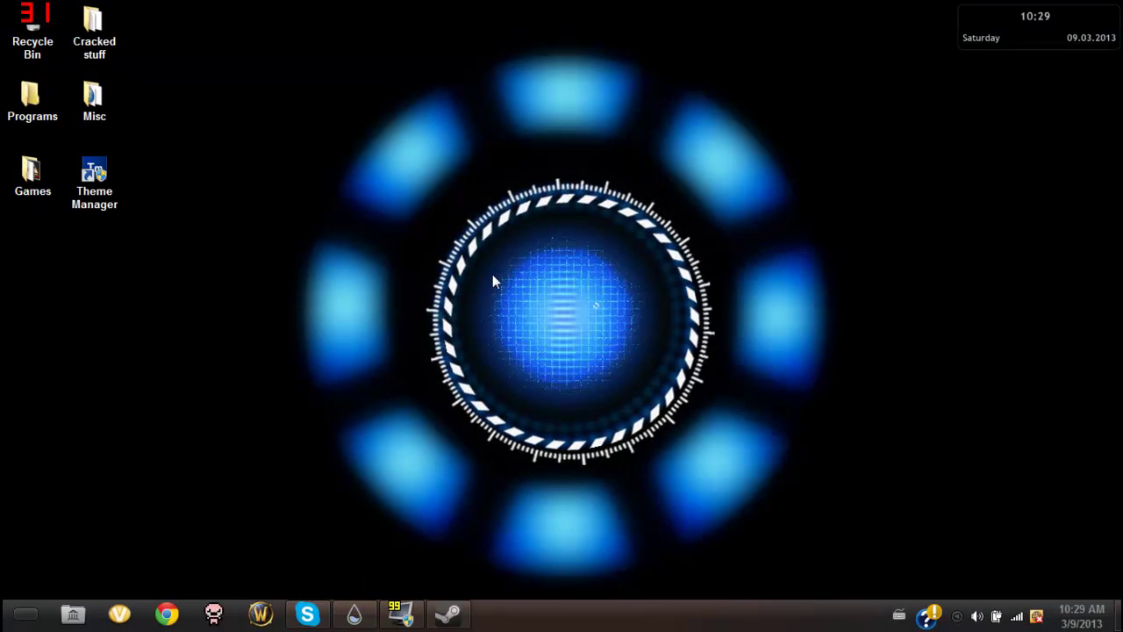
right_click(474, 233)
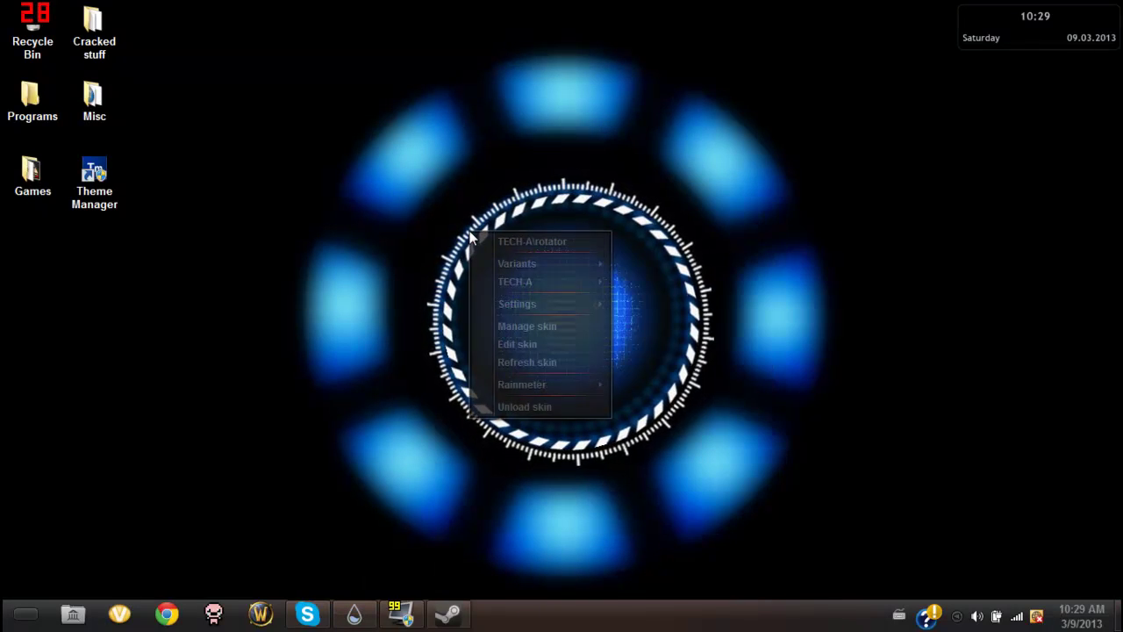
left_click(530, 407)
Step: Open the Control Panel's personalization settings and apply the Dark Agility theme with the car wallpaper
left_click(30, 613)
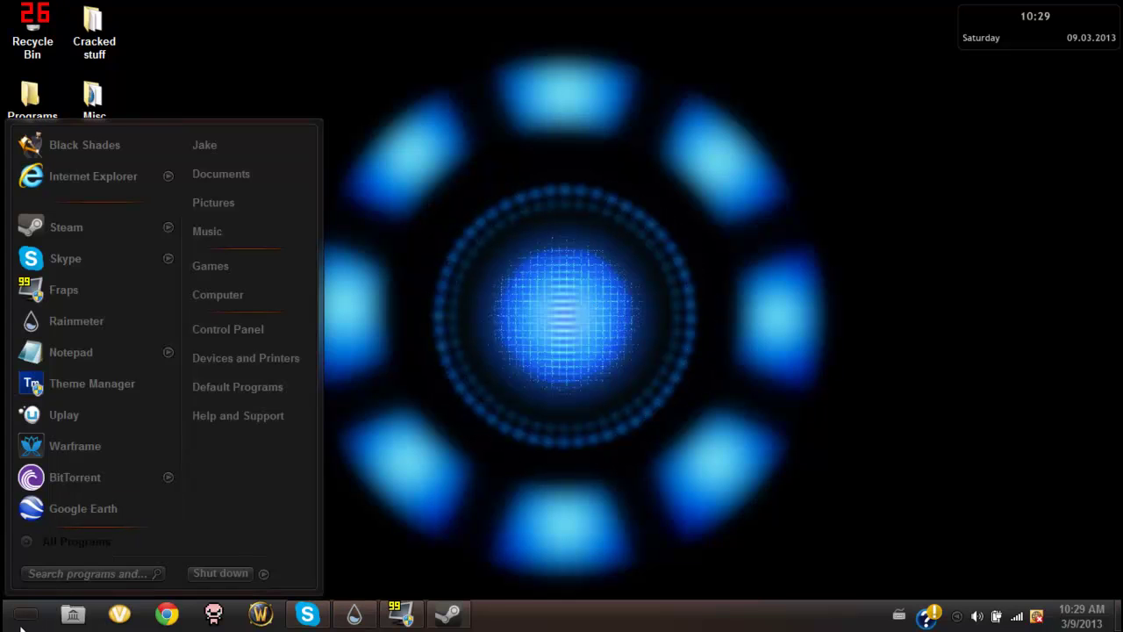
left_click(229, 330)
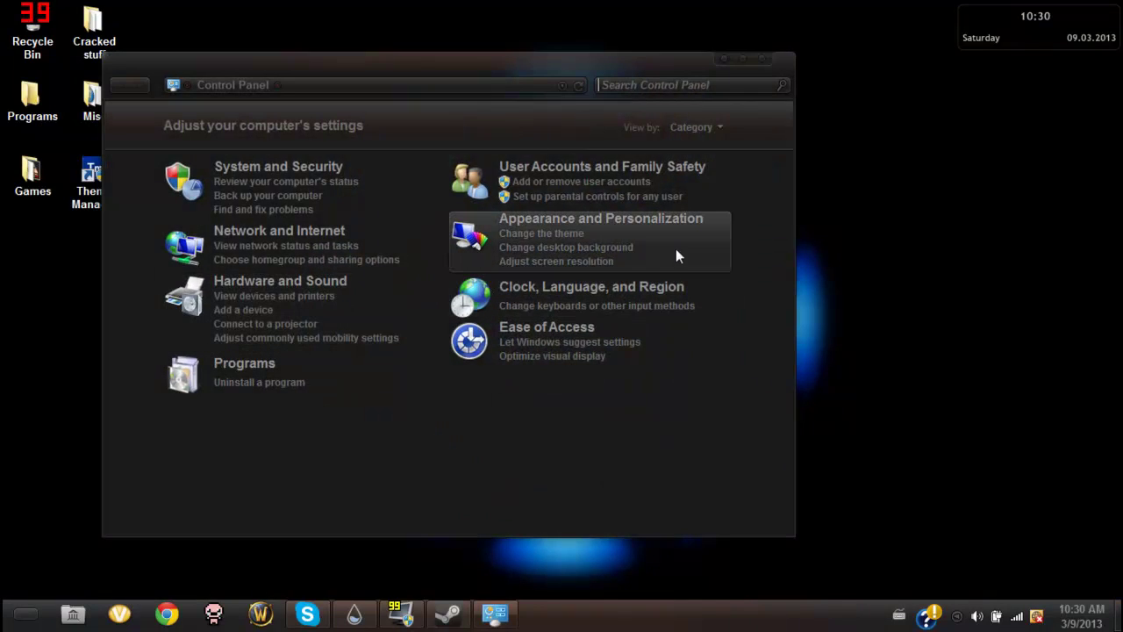
left_click(566, 232)
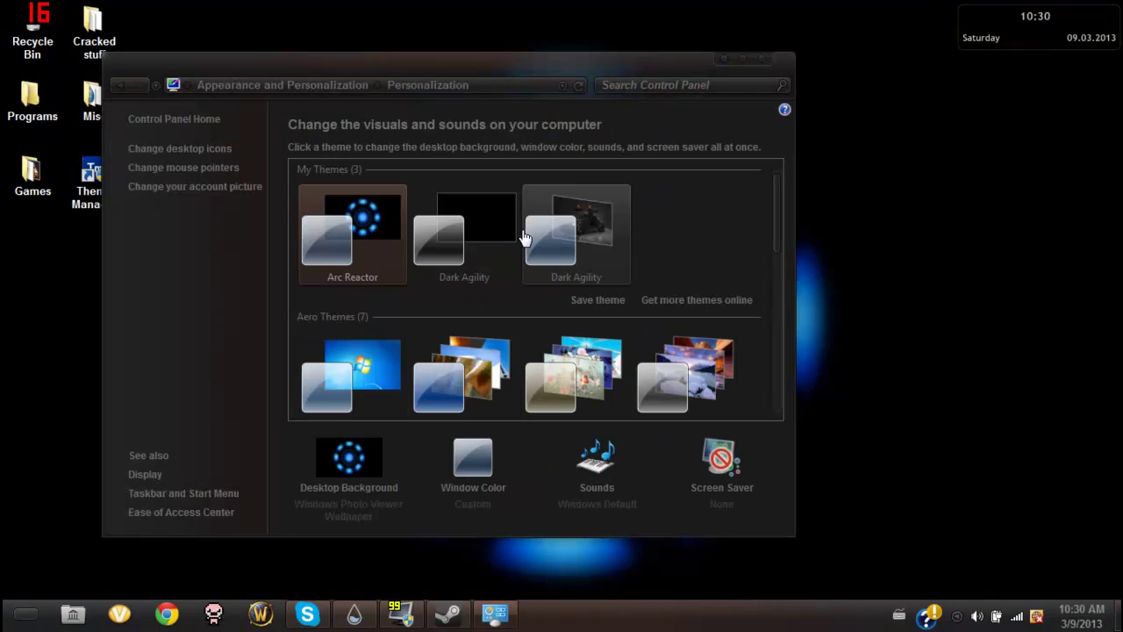
left_click(553, 242)
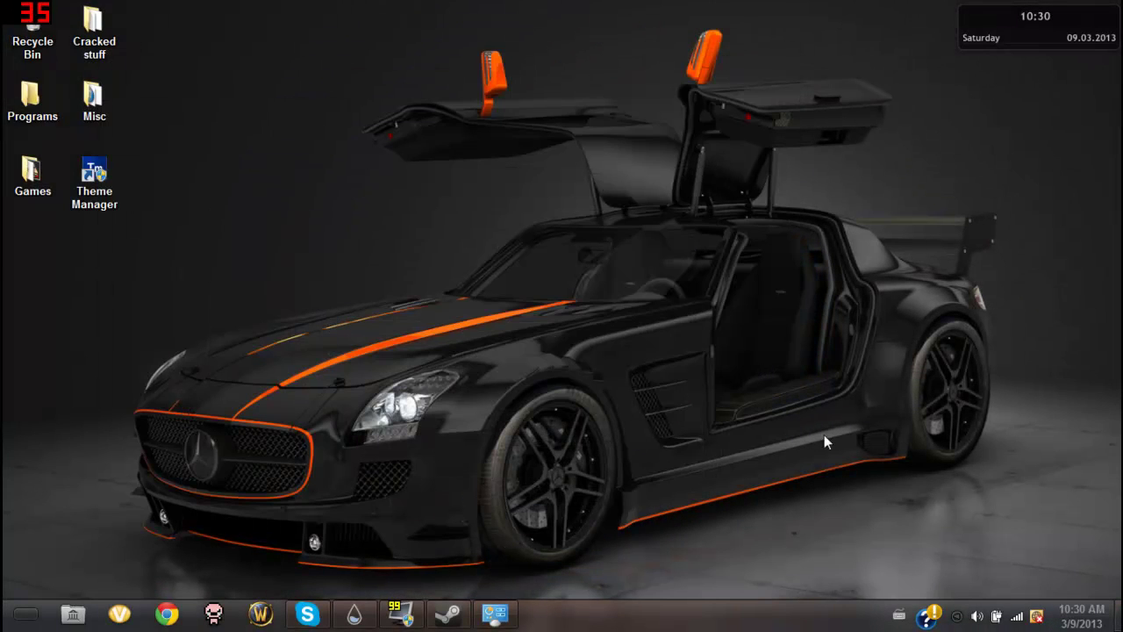
Step: Check how the Libraries window and the Start menu look under the Dark Agility theme
left_click(75, 618)
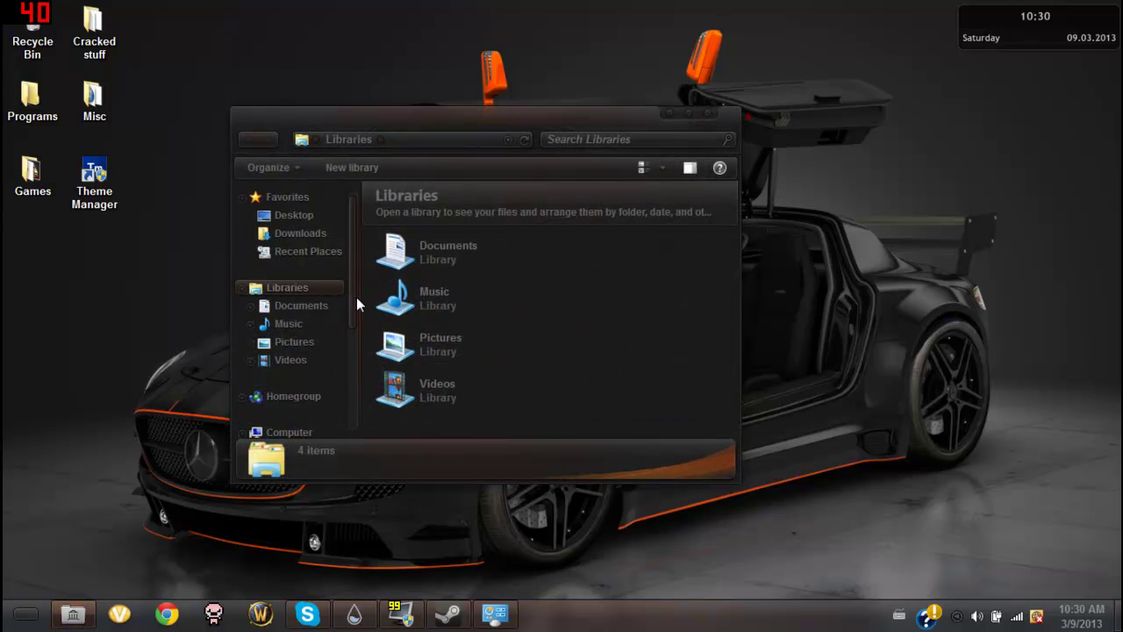
scroll(356, 296, "down", 2)
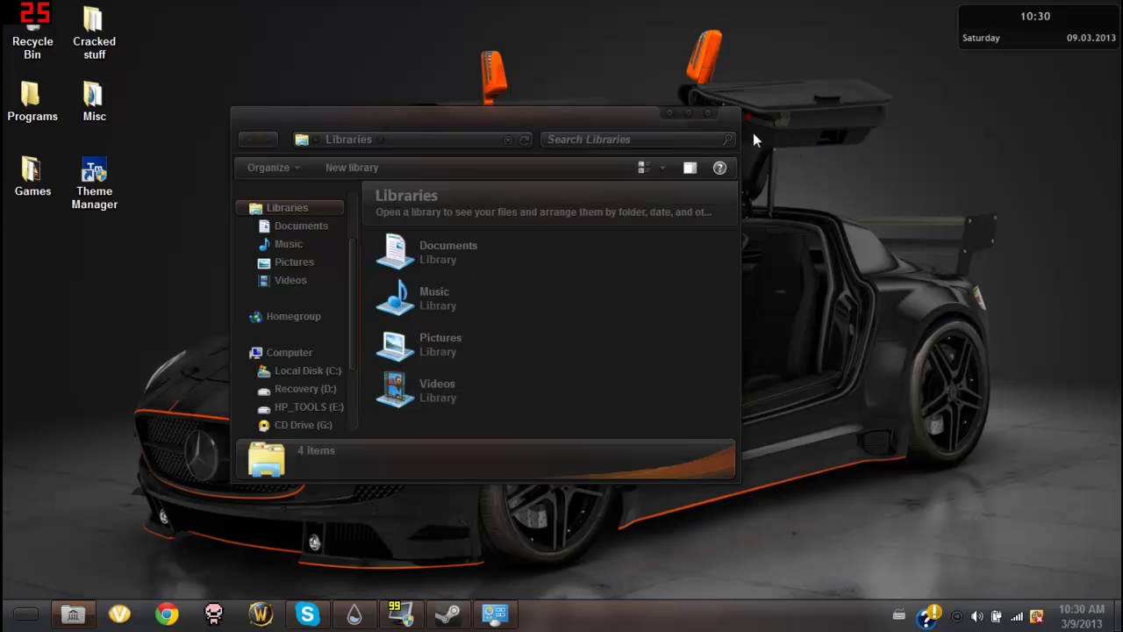
left_click(713, 115)
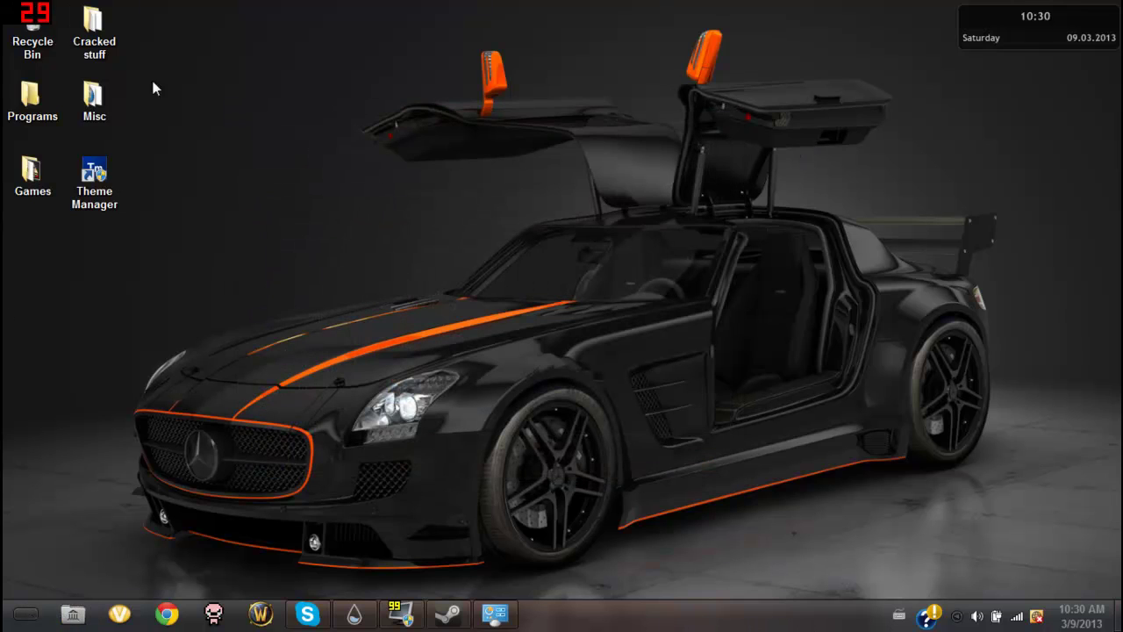
left_click(25, 614)
left_click(770, 365)
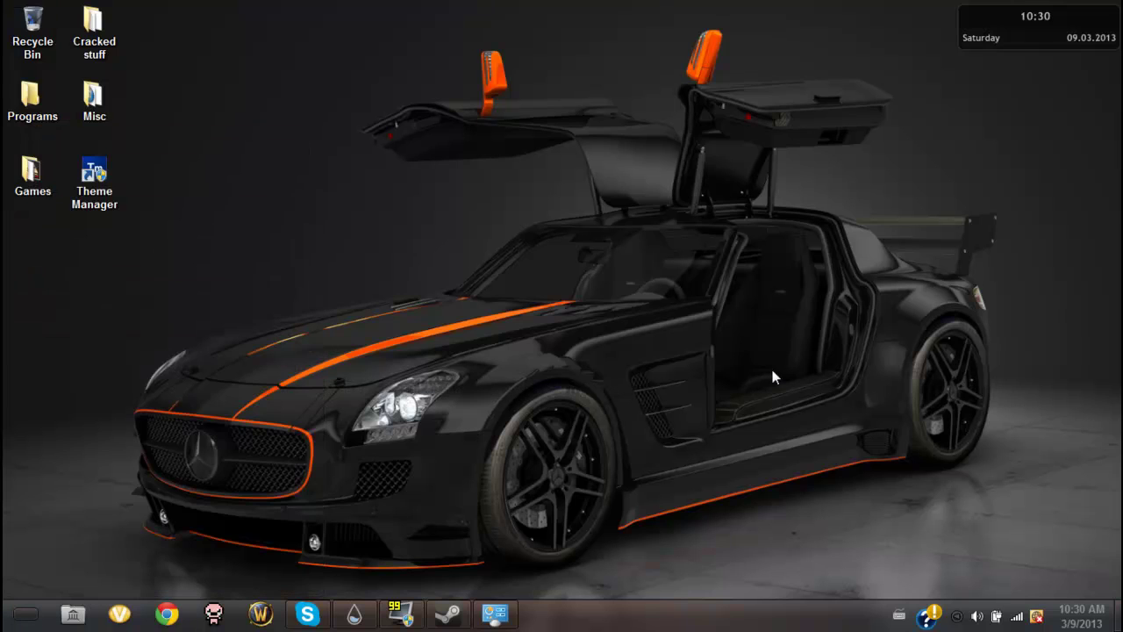
Step: Apply the Arc Reactor theme and close the personalization window
left_click(495, 614)
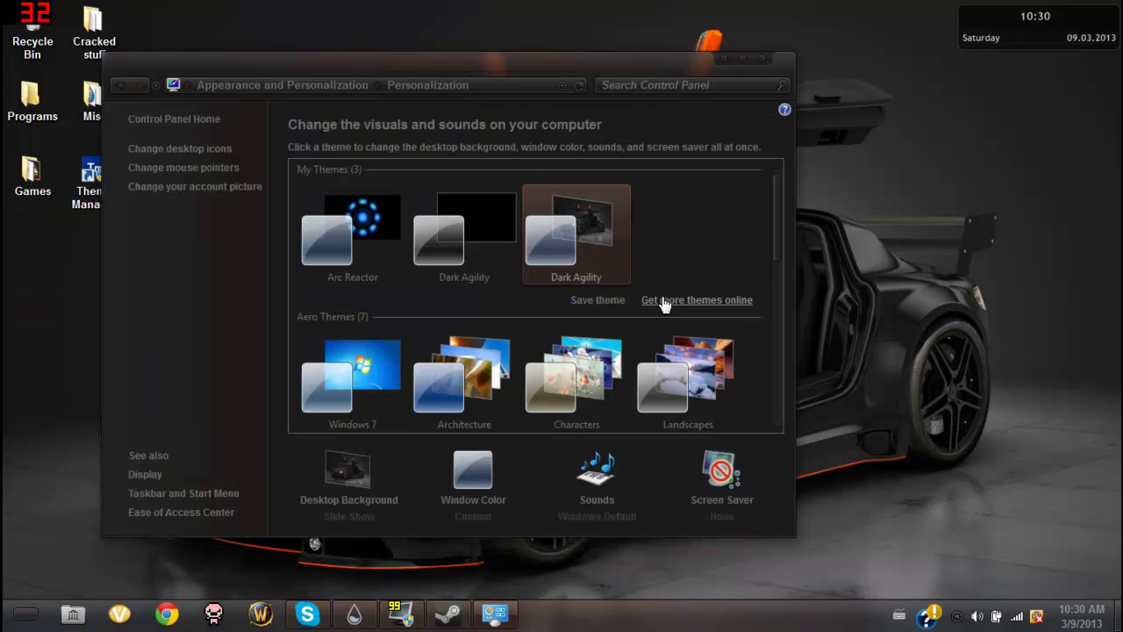
left_click(358, 245)
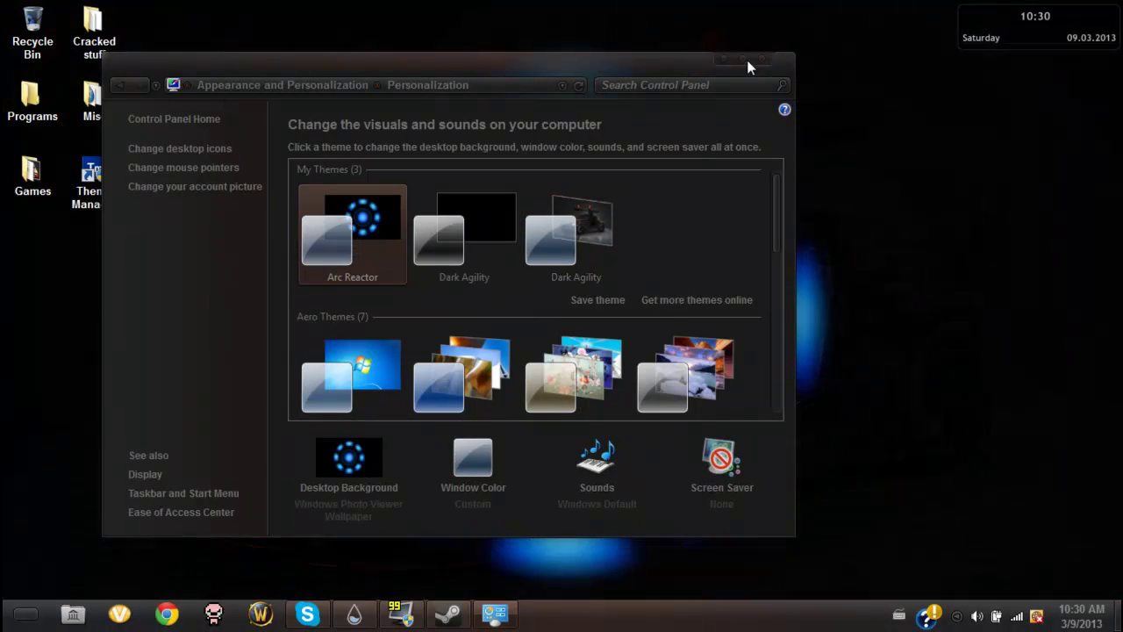
left_click(761, 60)
Step: Reopen the Rainmeter manager, expand the rotator, LINKS, TECH-A and WEATHER skin folders, and select rotator.ini
left_click(354, 613)
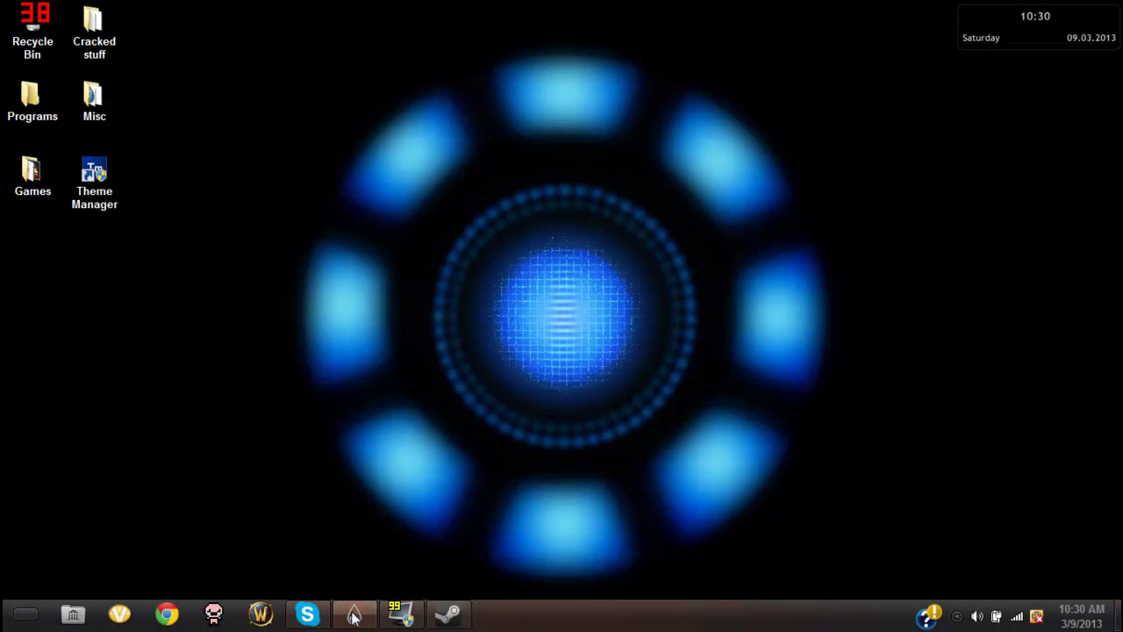
left_click_drag(758, 83, 811, 65)
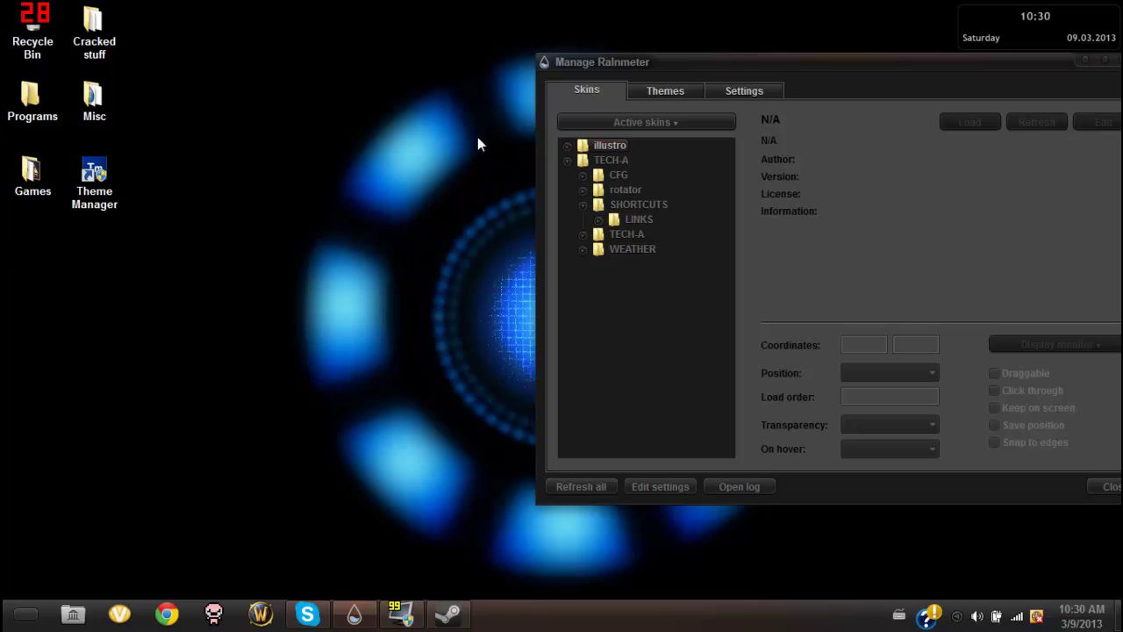
left_click(584, 190)
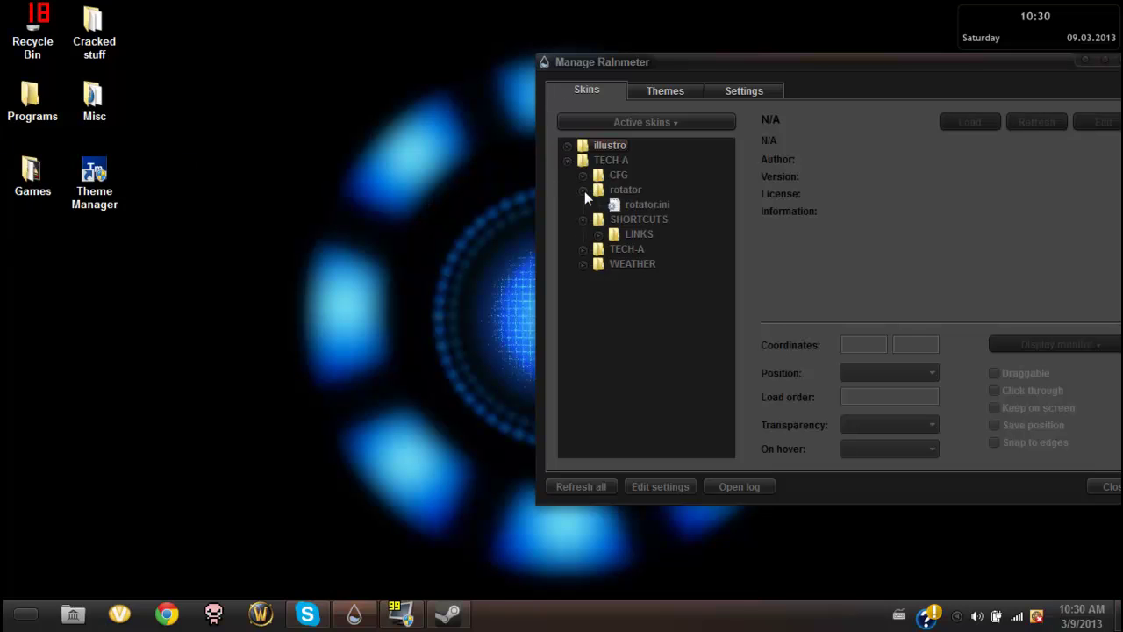
left_click(613, 207)
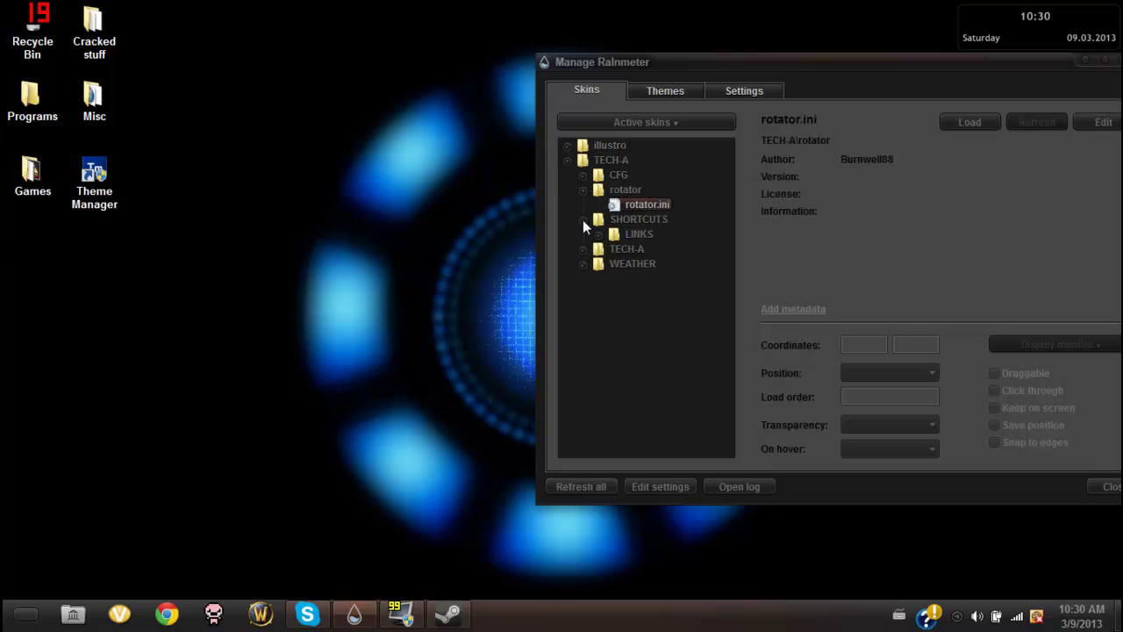
left_click(582, 219)
left_click(583, 219)
left_click(599, 234)
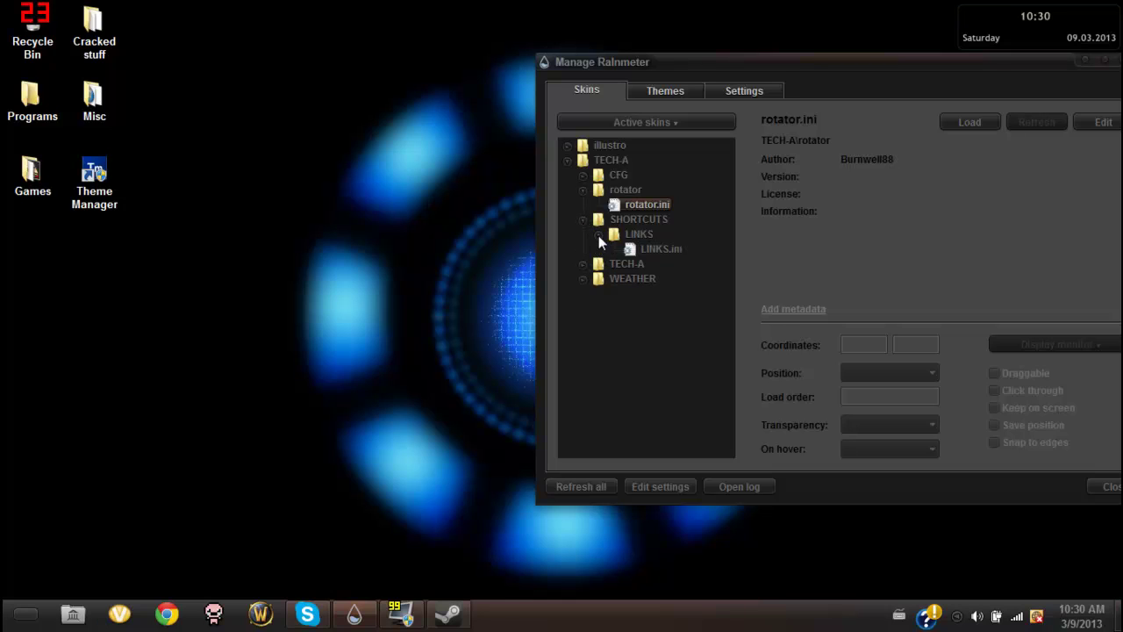
left_click(584, 264)
left_click(583, 352)
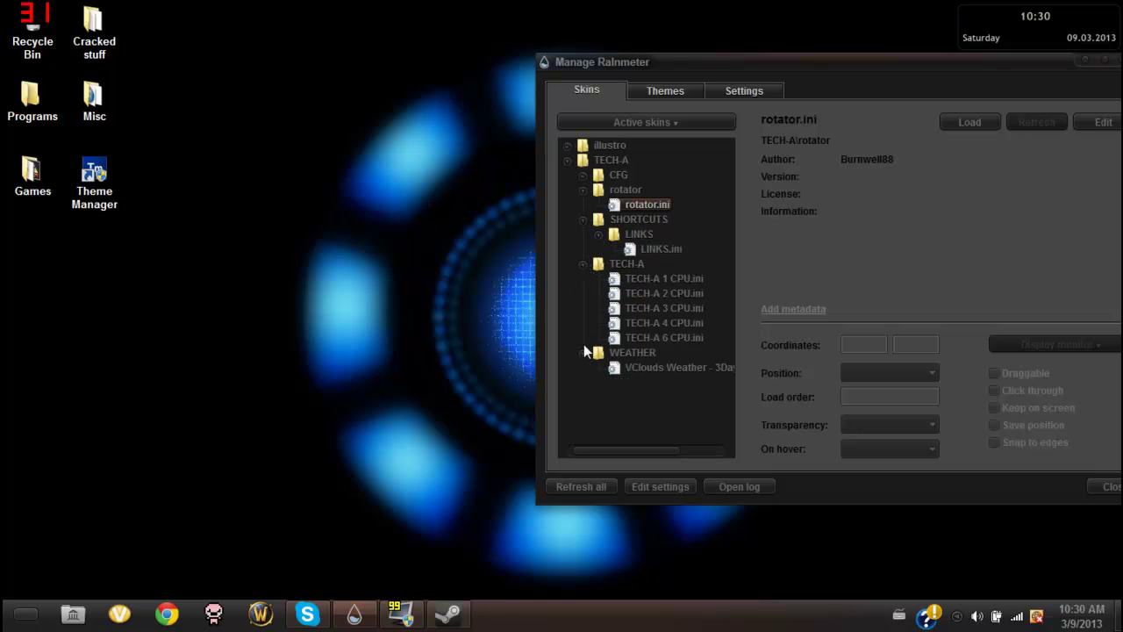
Step: Load the selected rotator.ini skin and the LINKS.ini skin, moving the manager window fully into view
left_click(968, 122)
left_click_drag(812, 74, 741, 42)
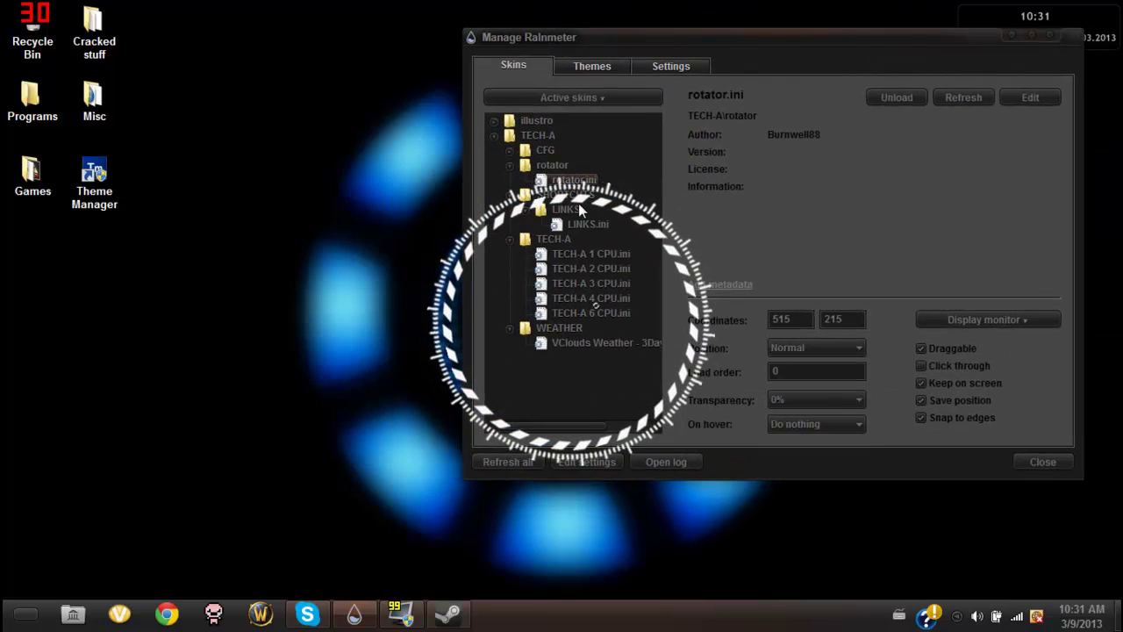
left_click(590, 226)
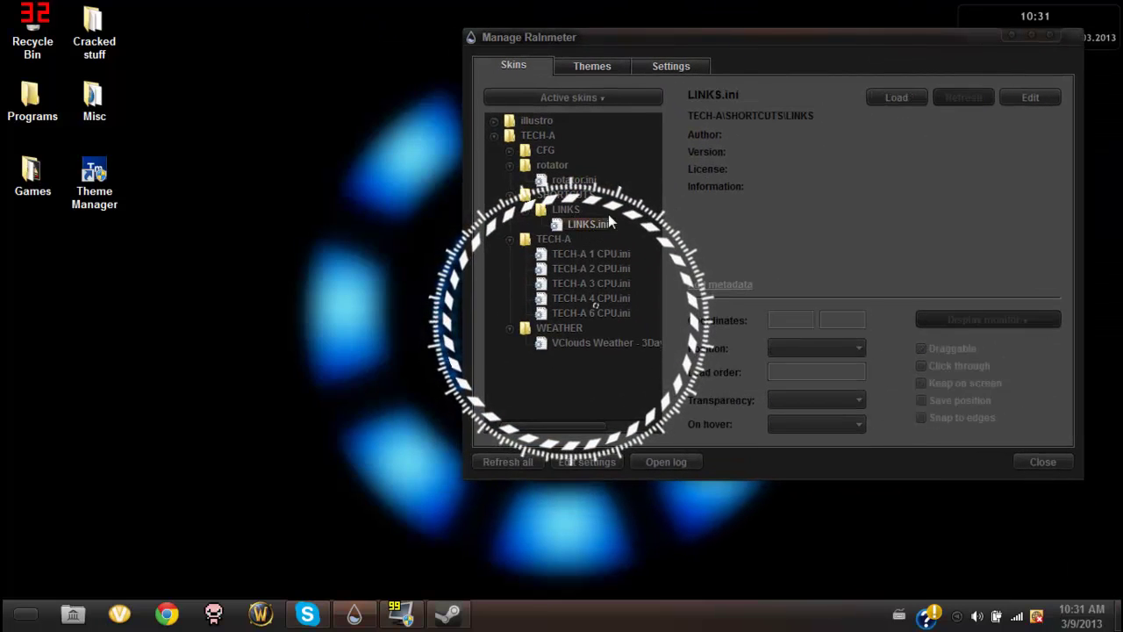
left_click(909, 97)
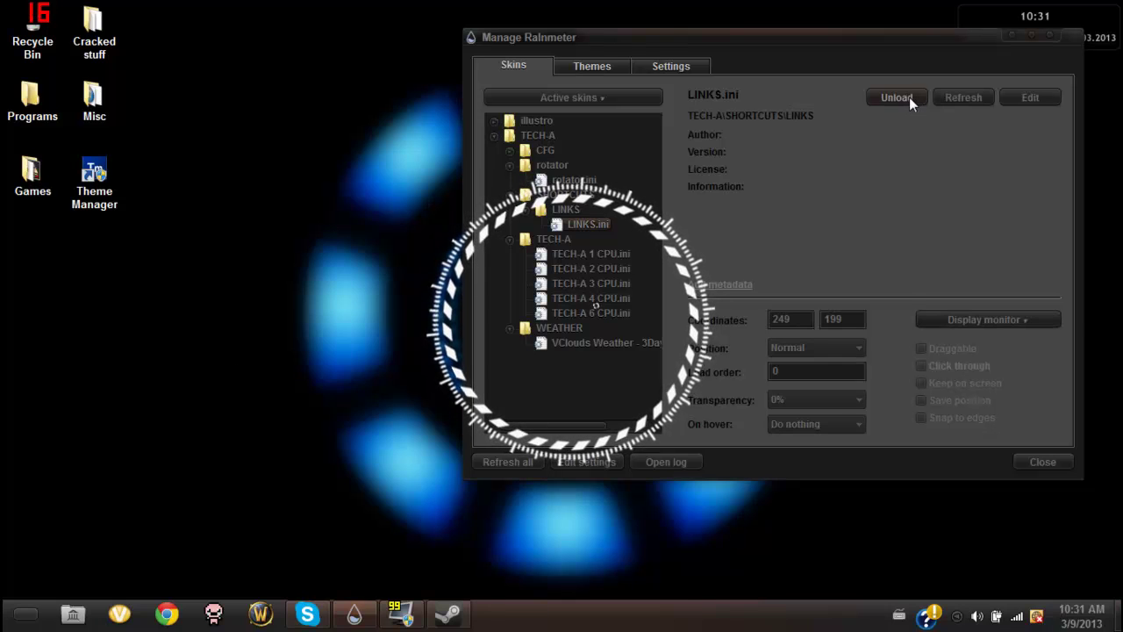
Step: Load the TECH-A 1 CPU.ini skin, then minimise the manager and bring it back up
left_click(606, 252)
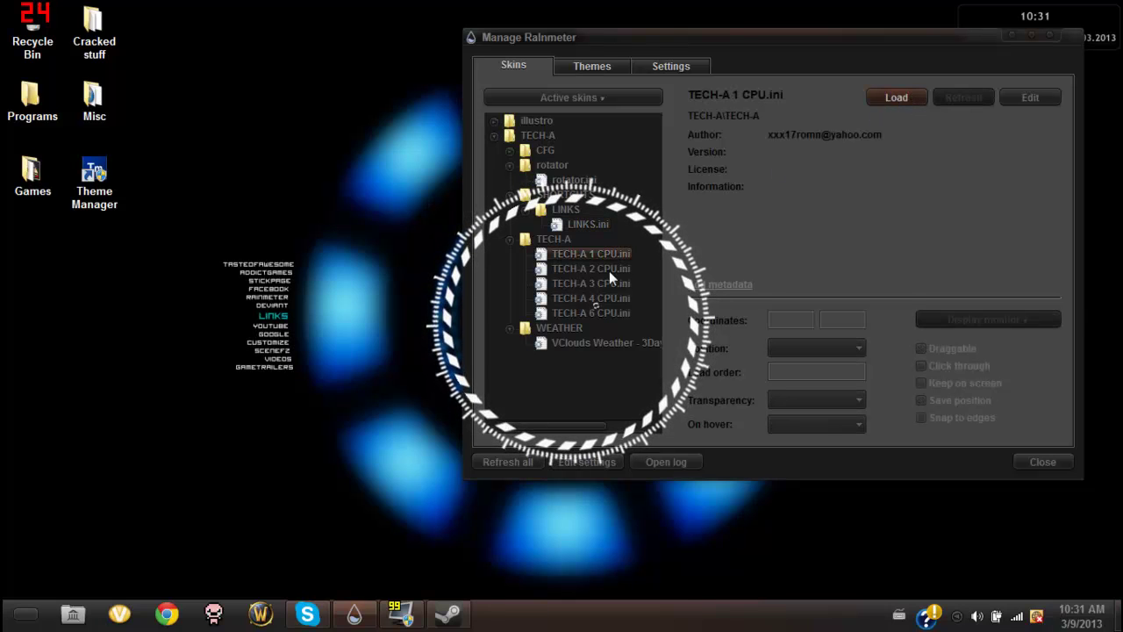
left_click(896, 98)
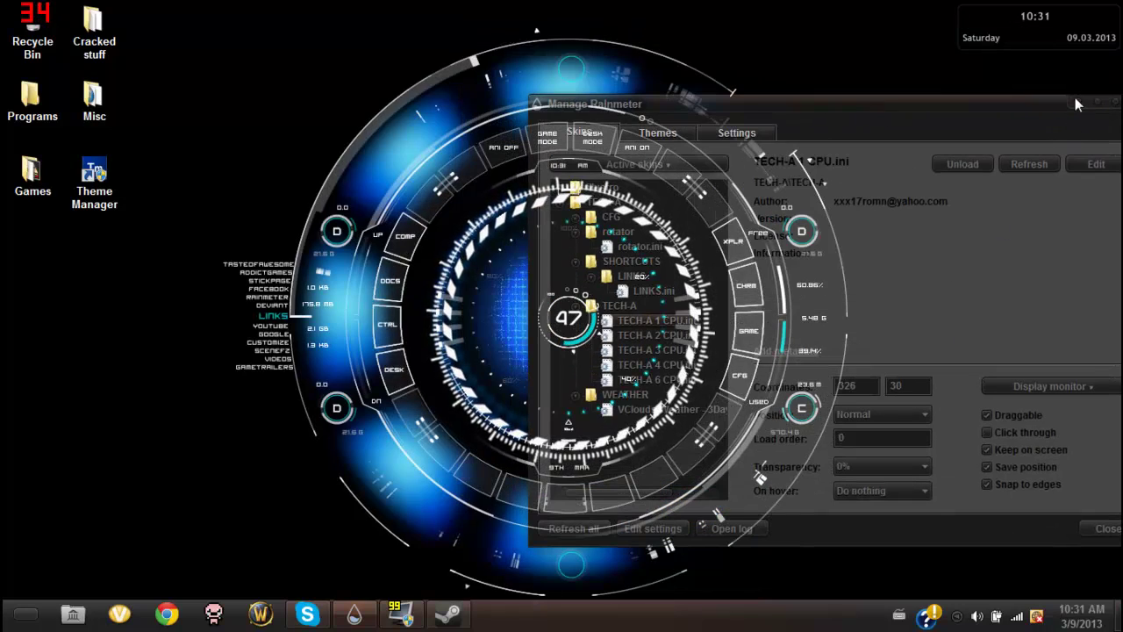
left_click(1075, 97)
left_click(354, 614)
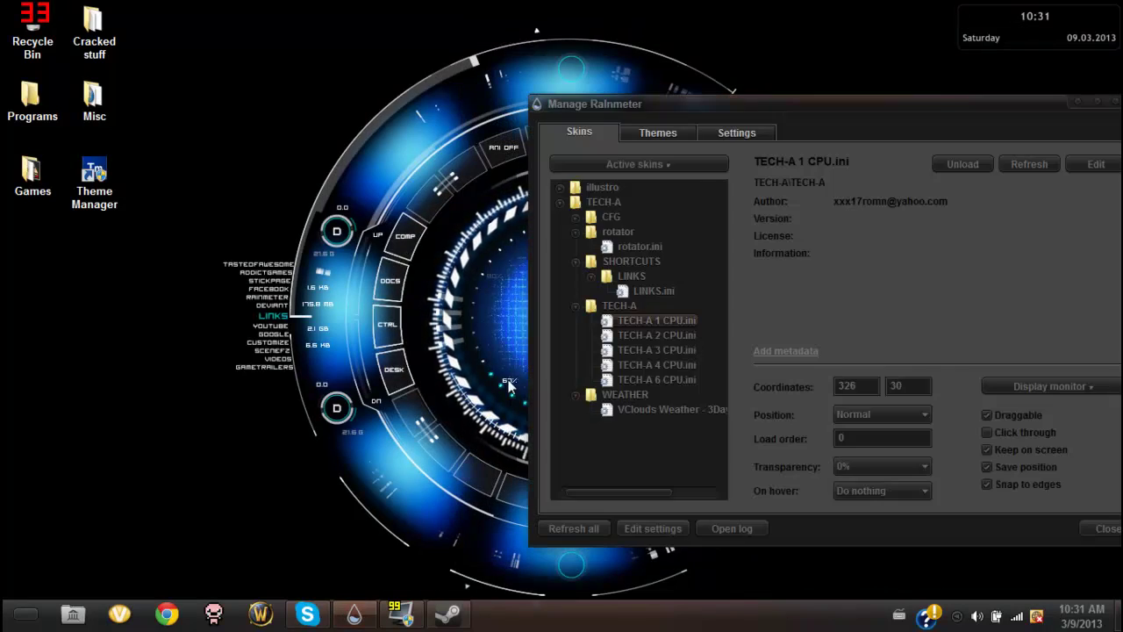
Step: Load the TECH-A 2 CPU.ini, TECH-A 3 CPU.ini, TECH-A 4 CPU.ini and TECH-A 6 CPU.ini skins one after another
left_click(663, 335)
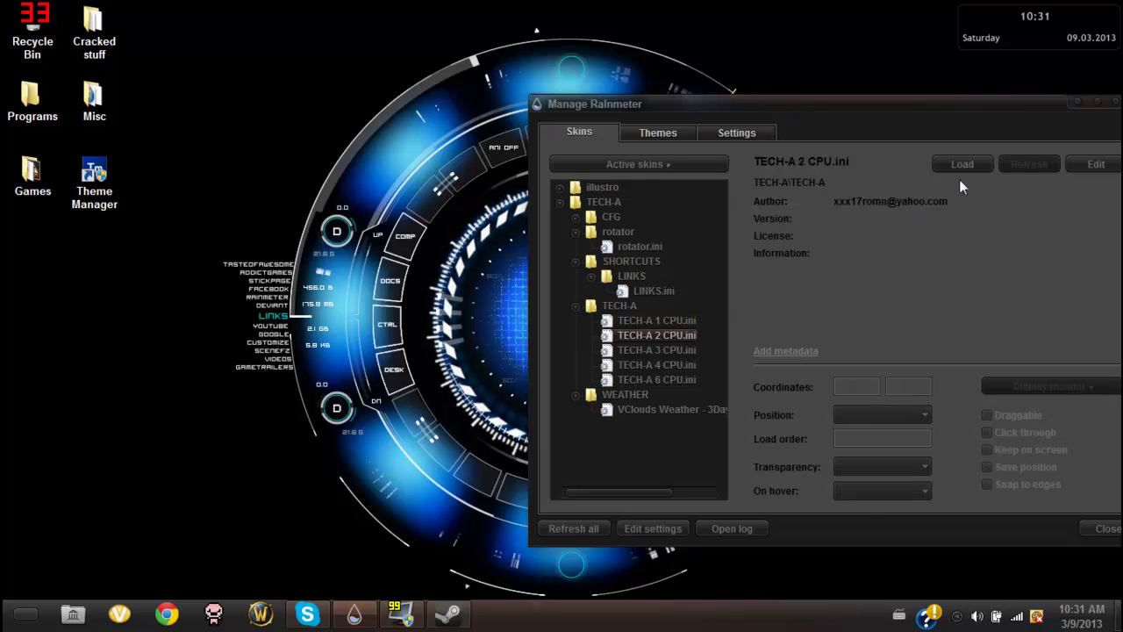
double_click(654, 334)
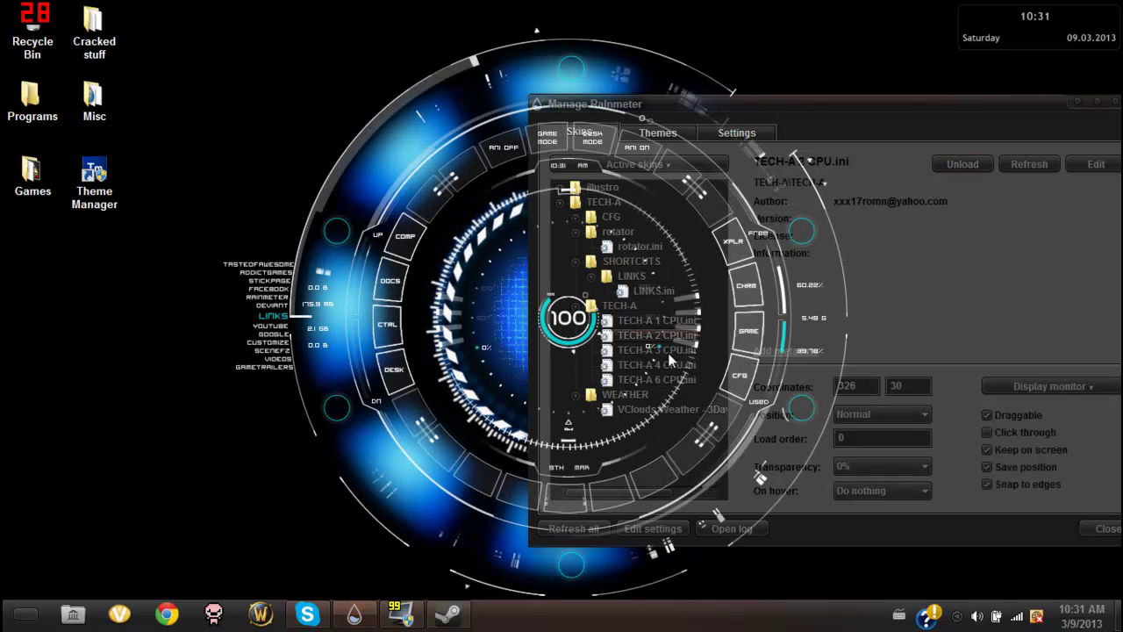
left_click(631, 354)
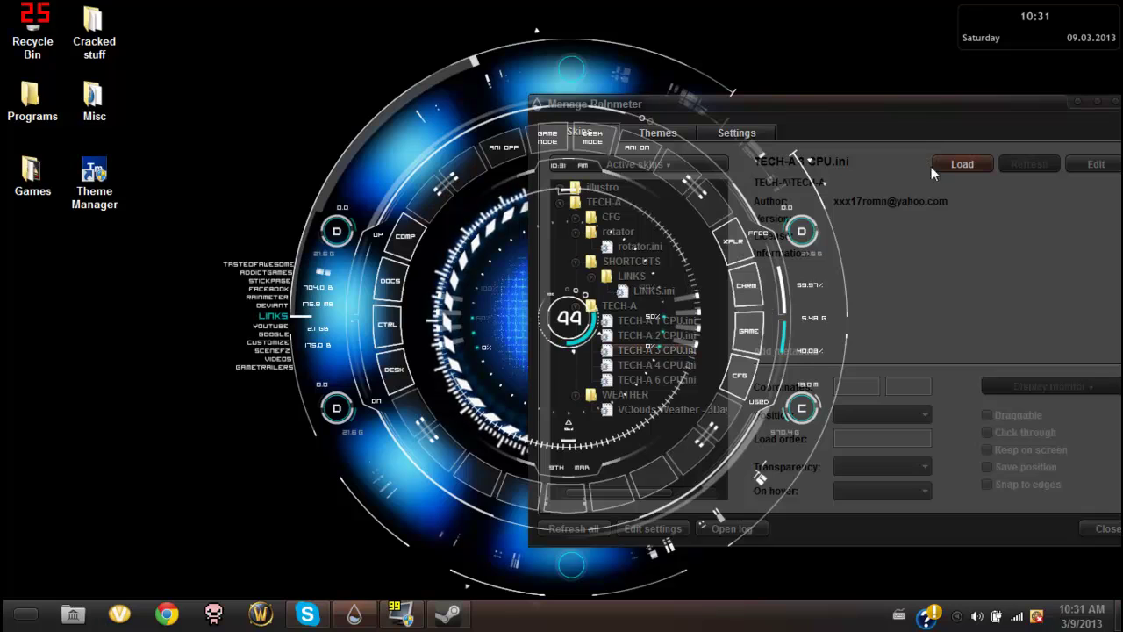
left_click(931, 166)
left_click(630, 365)
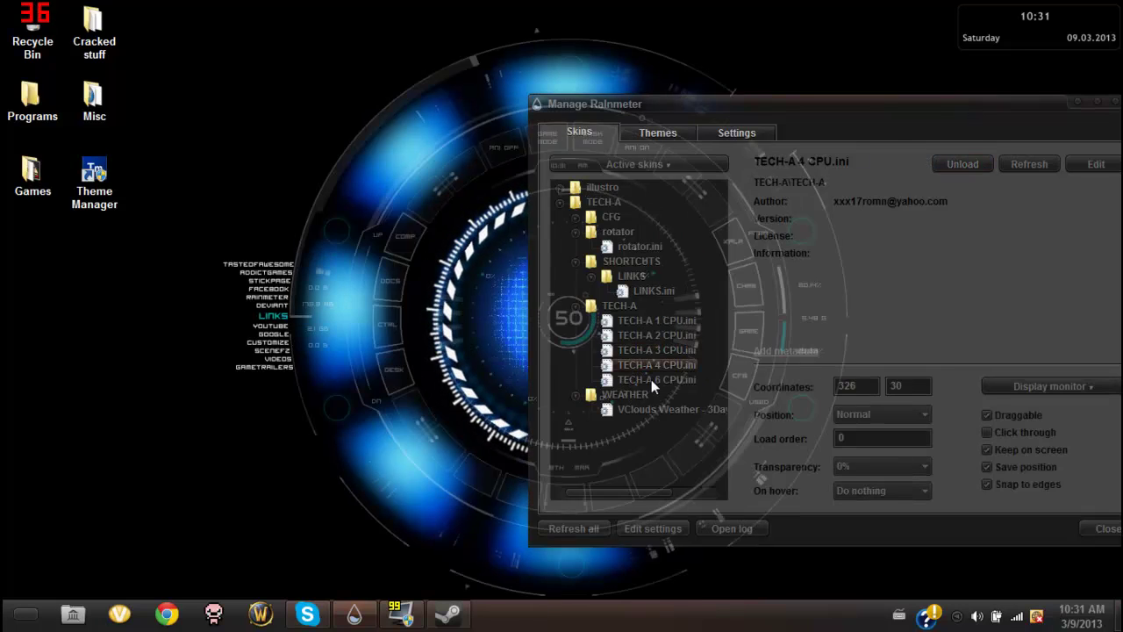
left_click(650, 379)
left_click(963, 164)
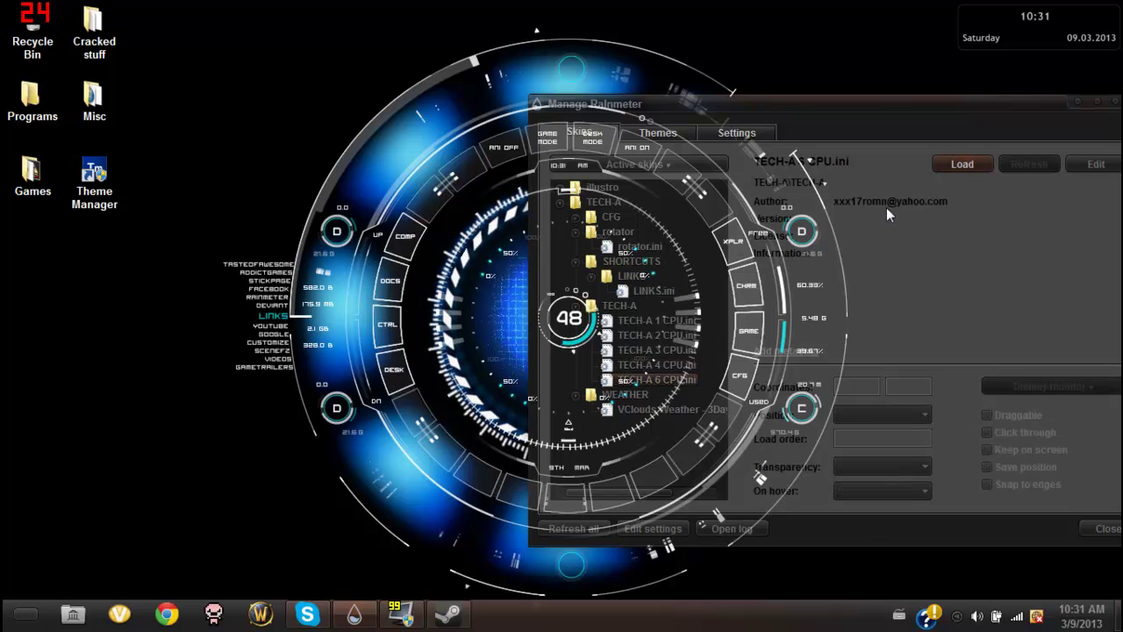
Step: Load the VClouds Weather - 3Days modified.ini skin and move the manager window off the weather display
left_click(634, 416)
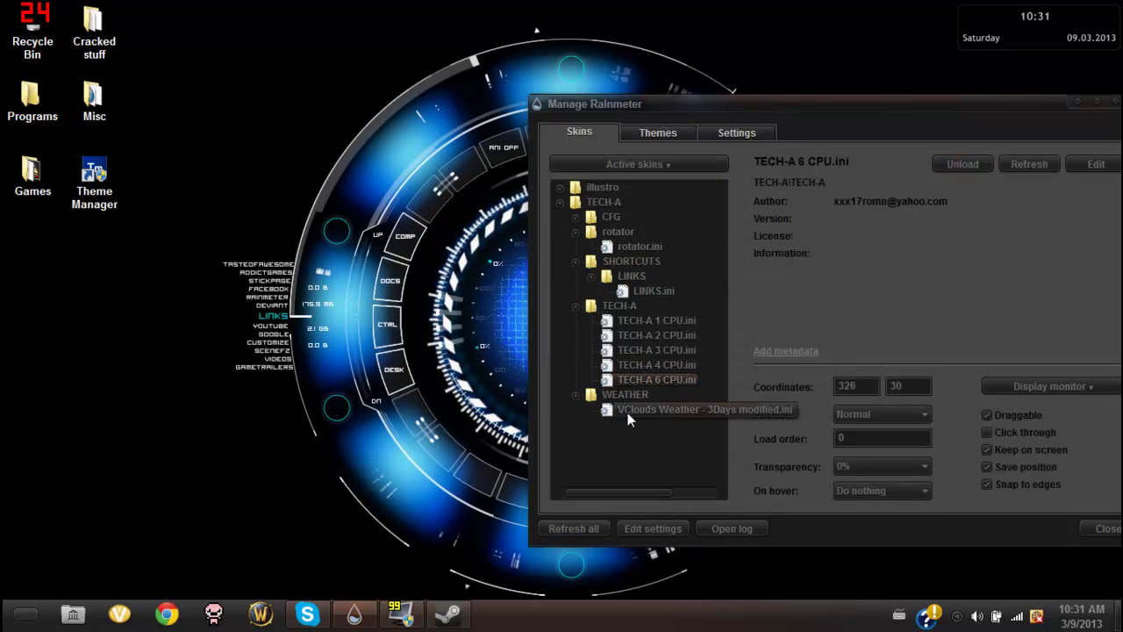
left_click(970, 167)
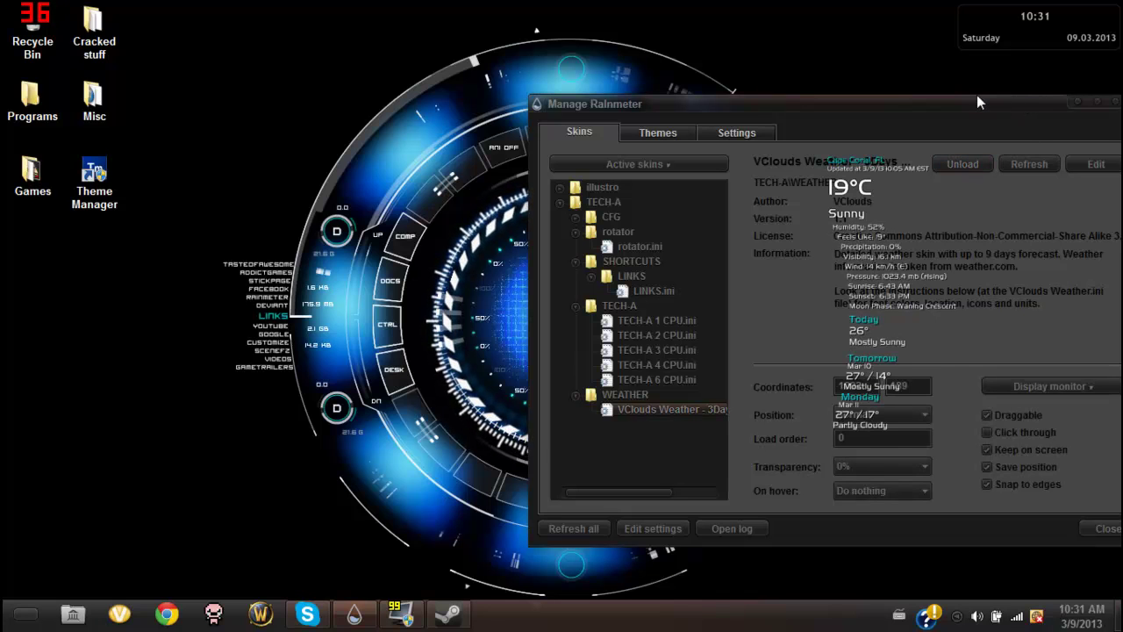
left_click_drag(977, 94, 612, 191)
Step: Unload the VClouds Weather skin directly from its display on the desktop
right_click(871, 262)
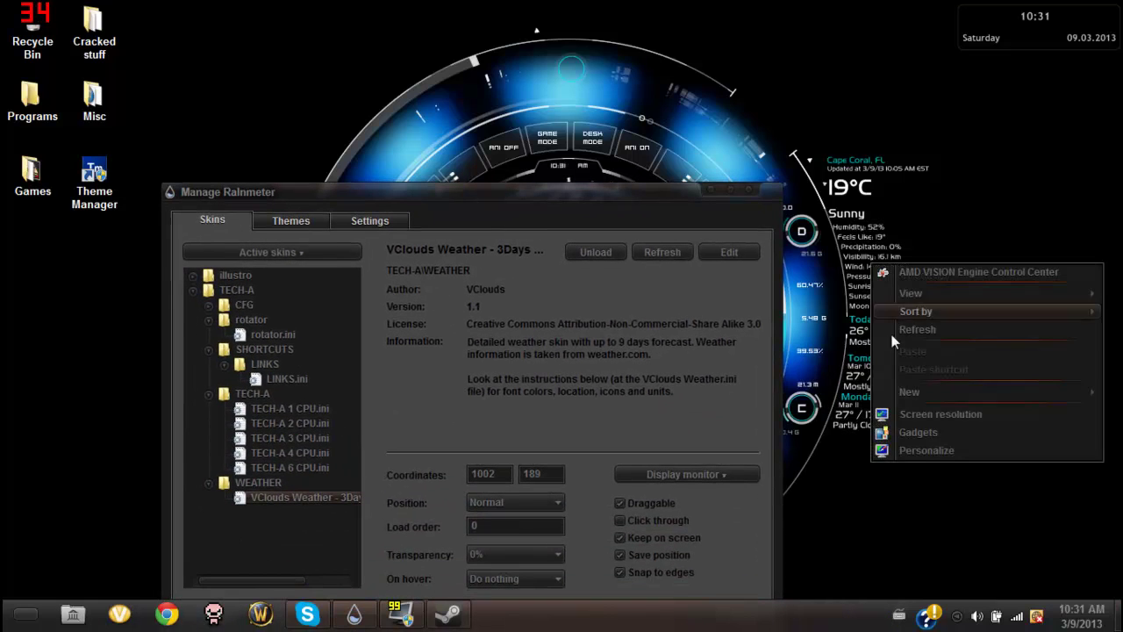
left_click(875, 199)
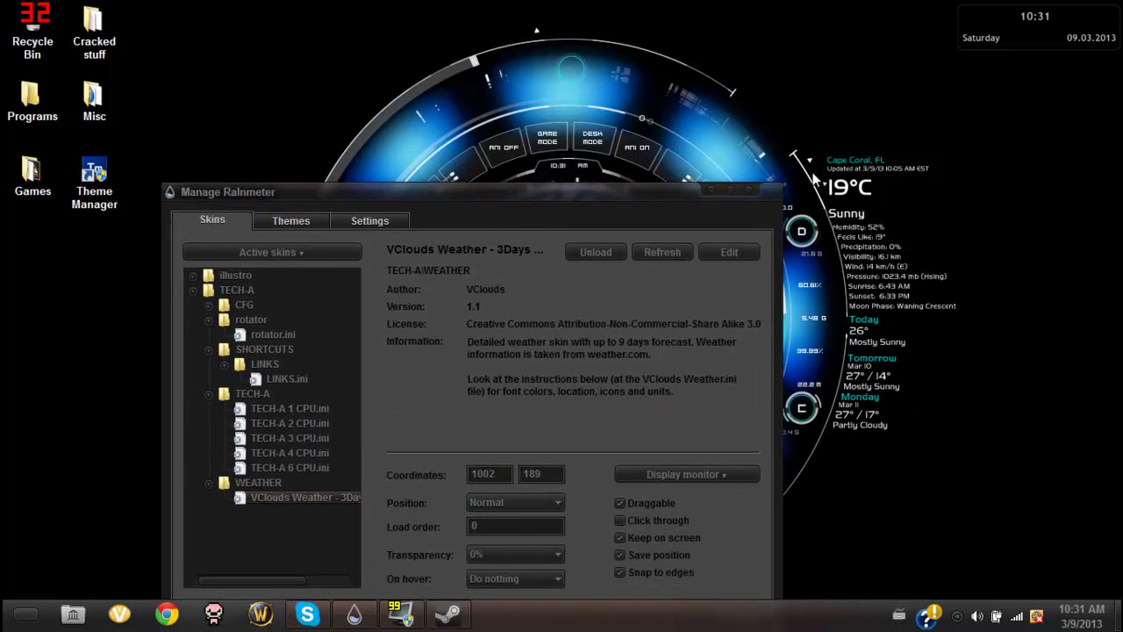
right_click(860, 153)
left_click(1032, 428)
left_click(903, 334)
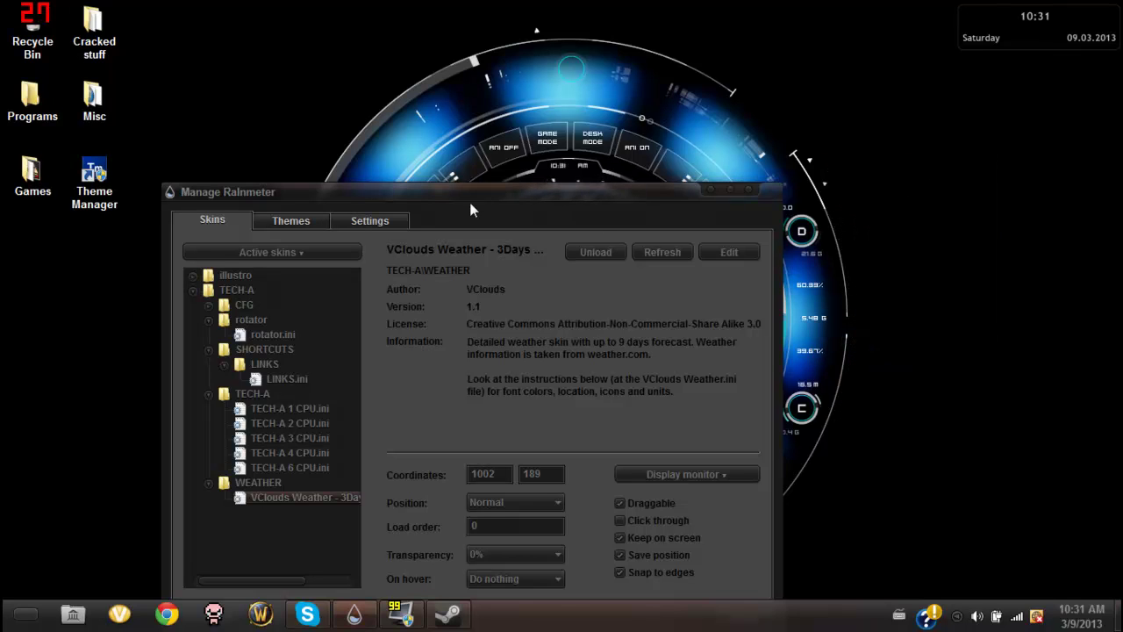
Step: Move the Rainmeter manager window fully into view and minimise it to show the desktop
left_click_drag(484, 191, 558, 13)
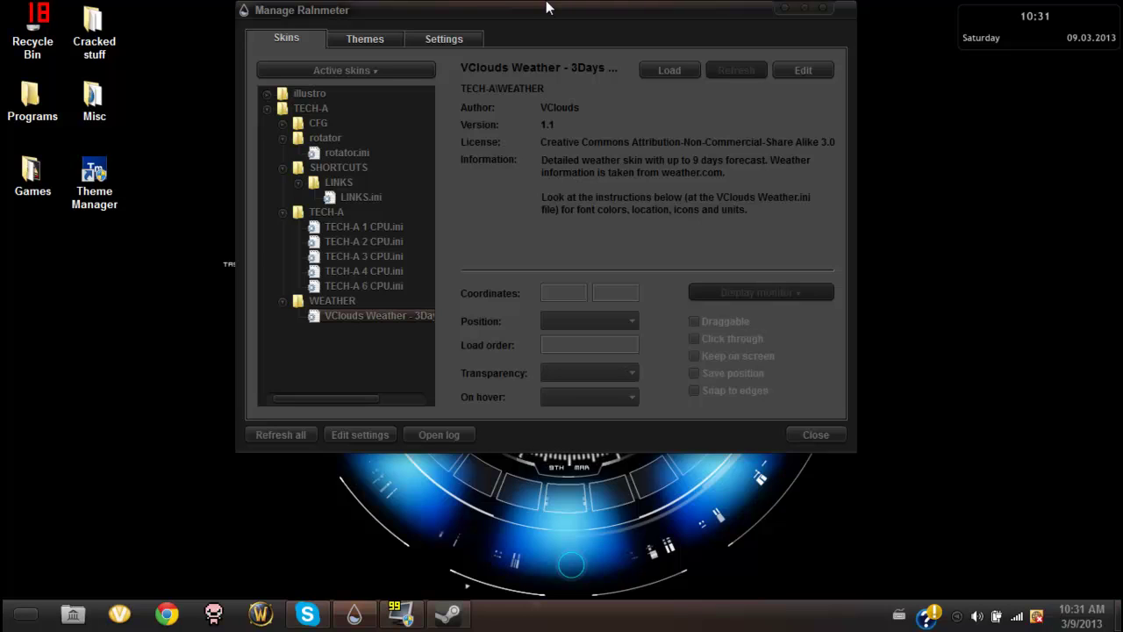
left_click(784, 10)
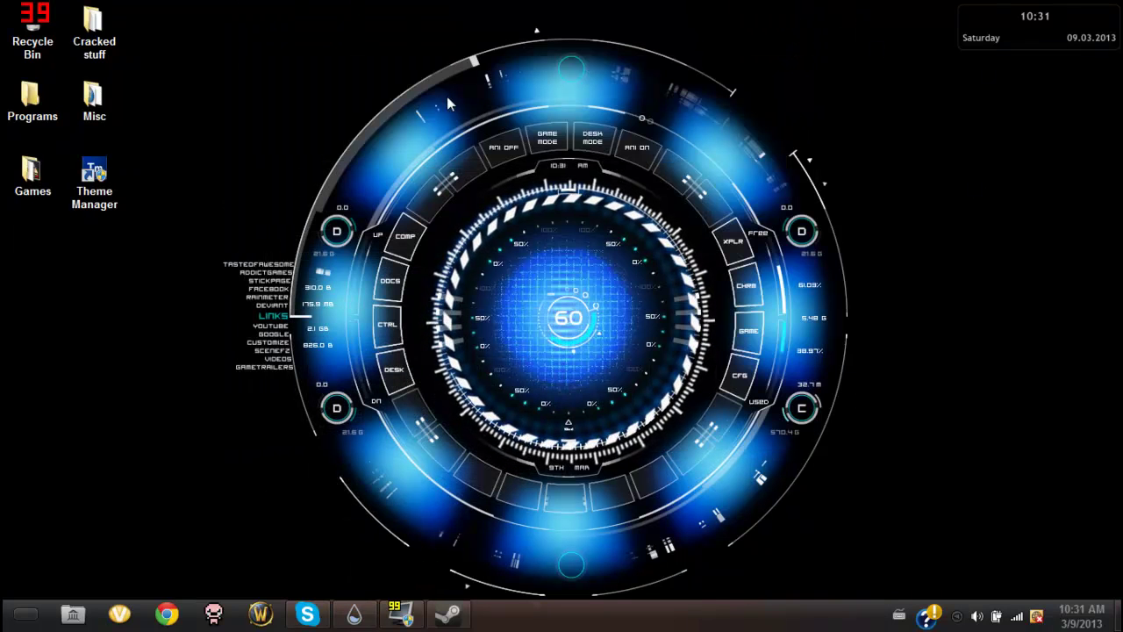